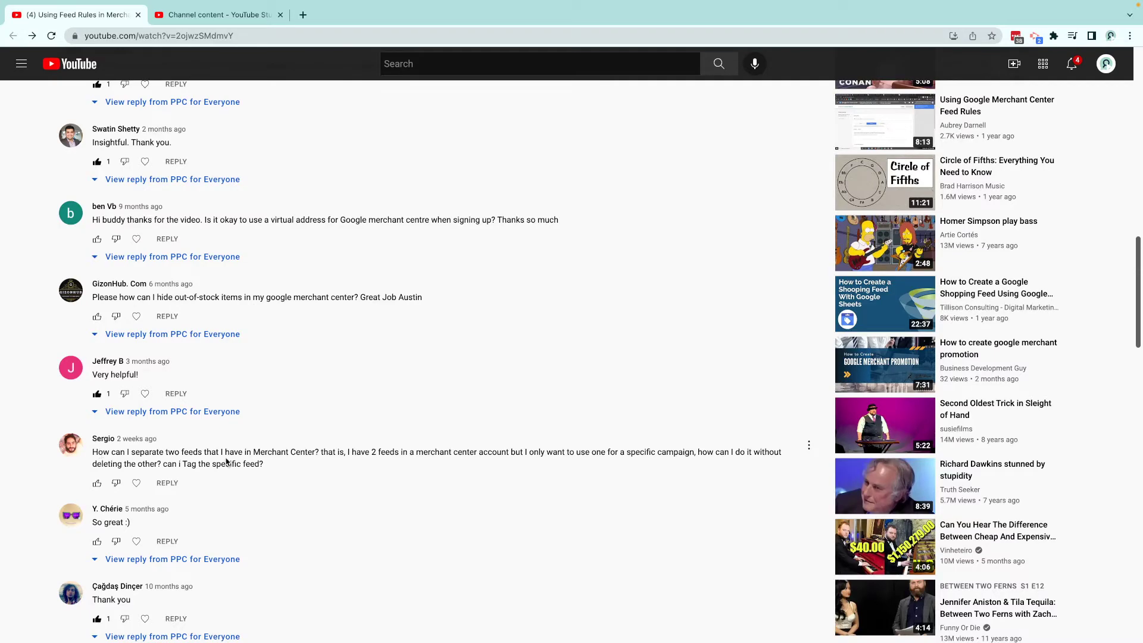
Step: Scroll through the YouTube comments about using one feed per campaign
scroll(226, 461, "up", 20)
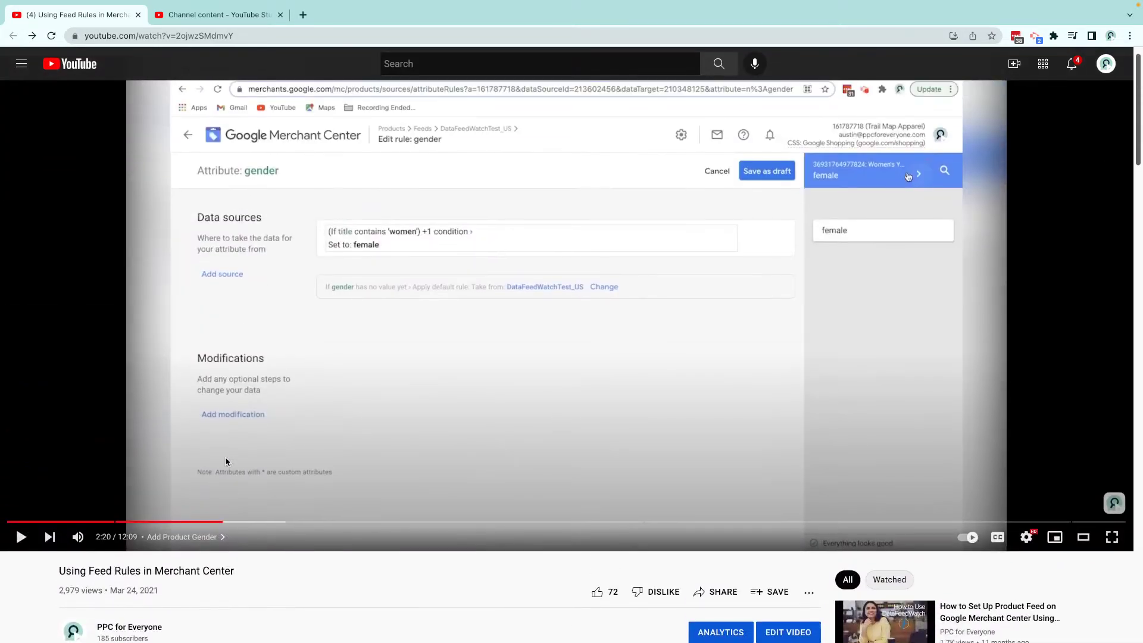
scroll(226, 462, "down", 20)
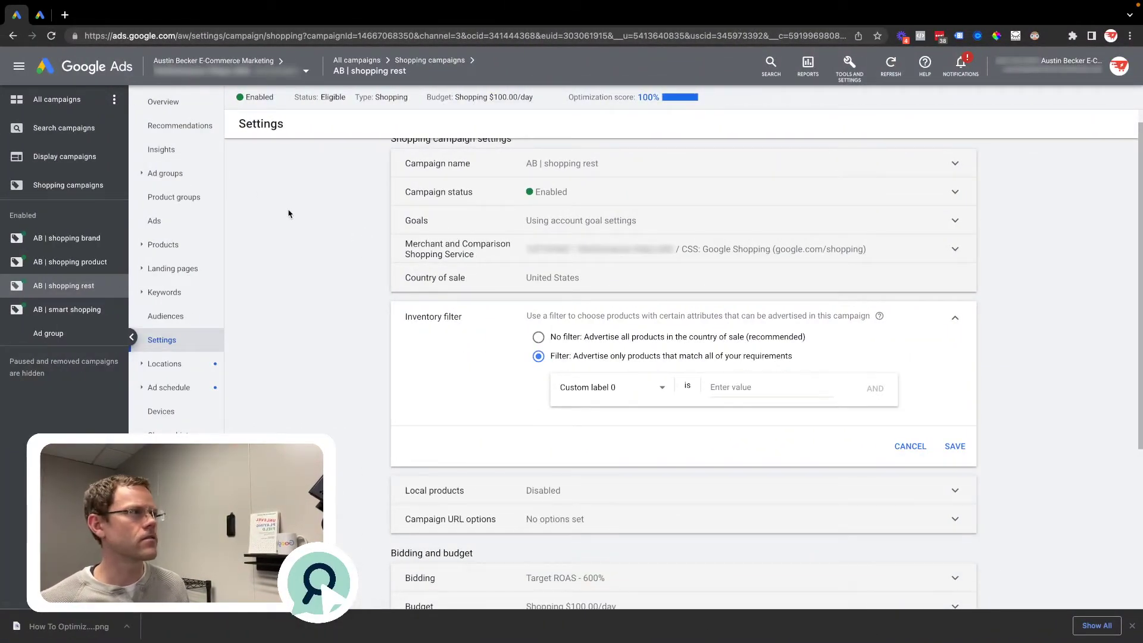
Step: Switch to the Google Ads tab and open the 'standard shopping' campaign from the campaigns list
key("ctrl+Left")
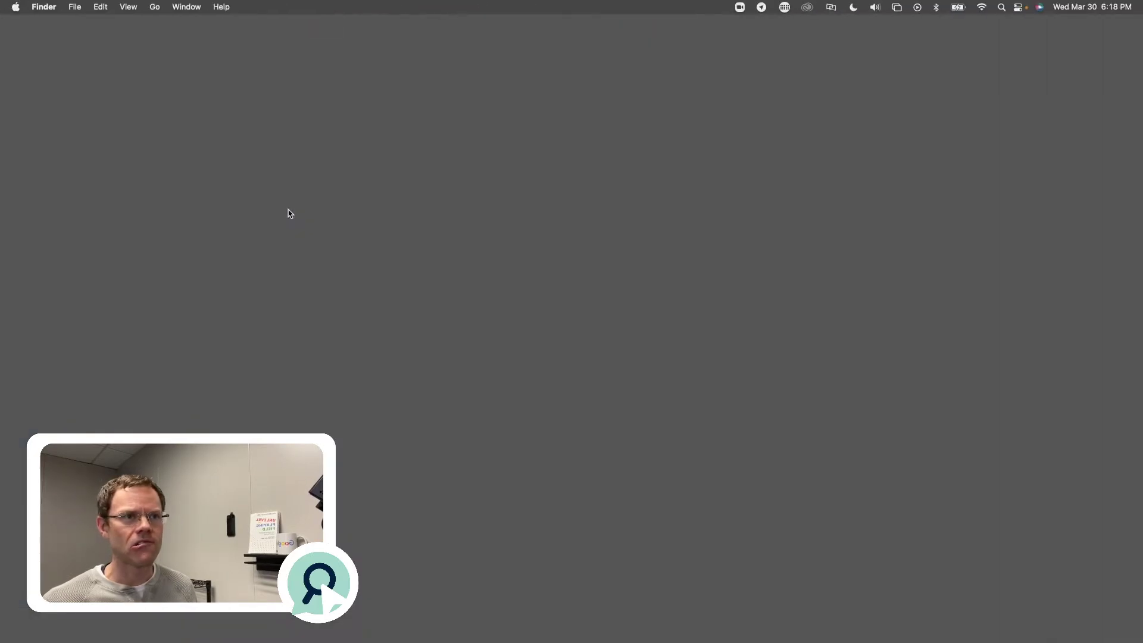
key("ctrl+Right")
key("ctrl+Tab")
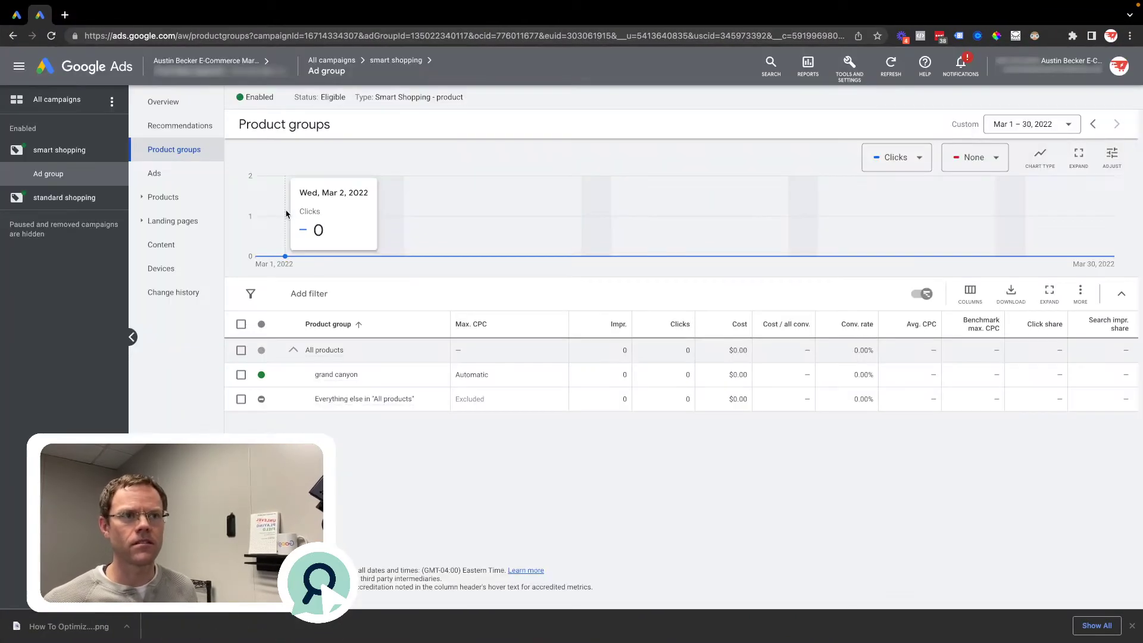
left_click(54, 101)
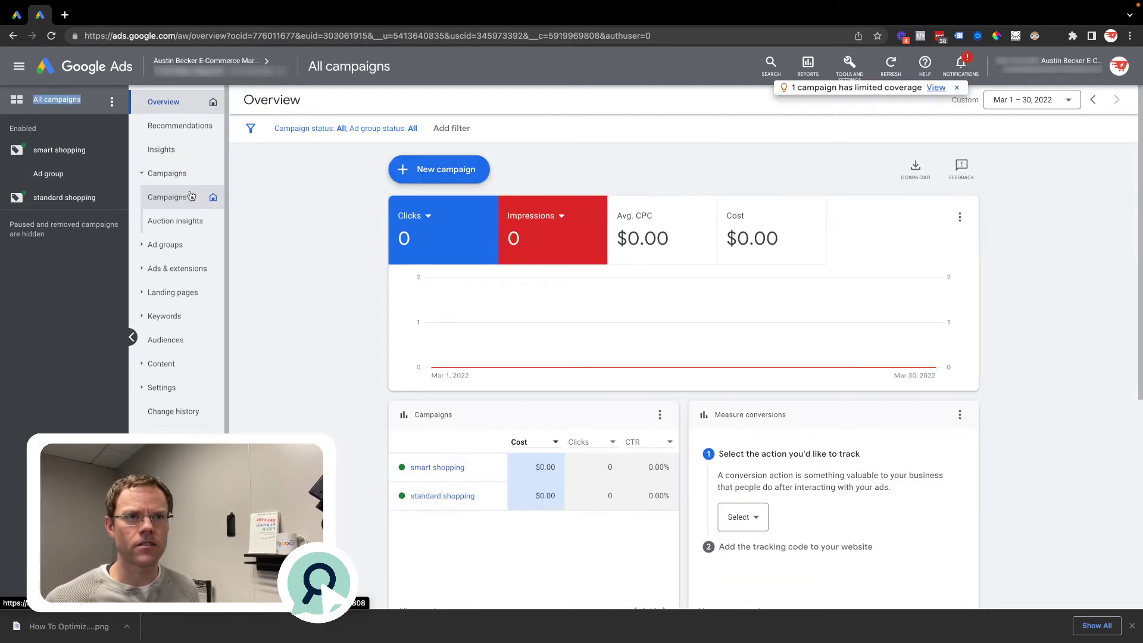
left_click(178, 197)
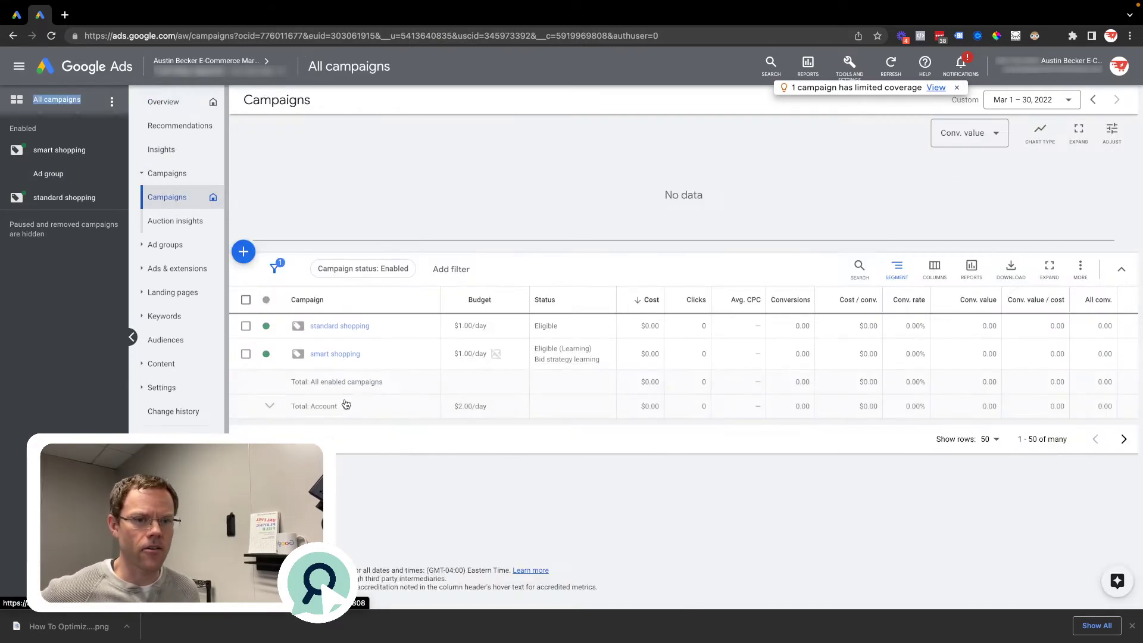
left_click(1131, 626)
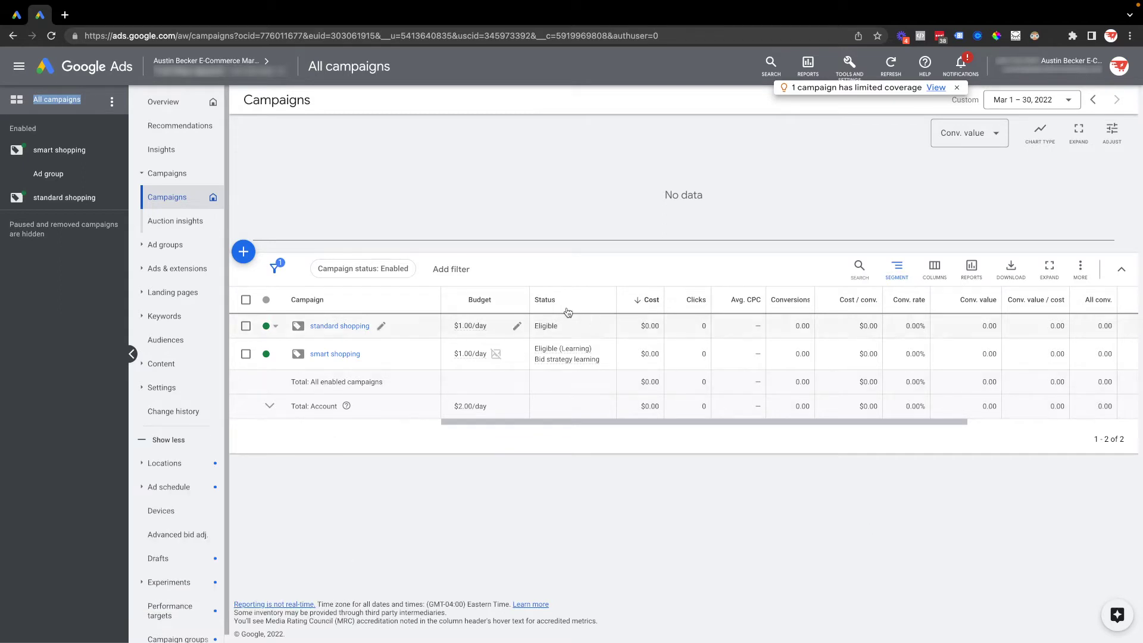
left_click(331, 326)
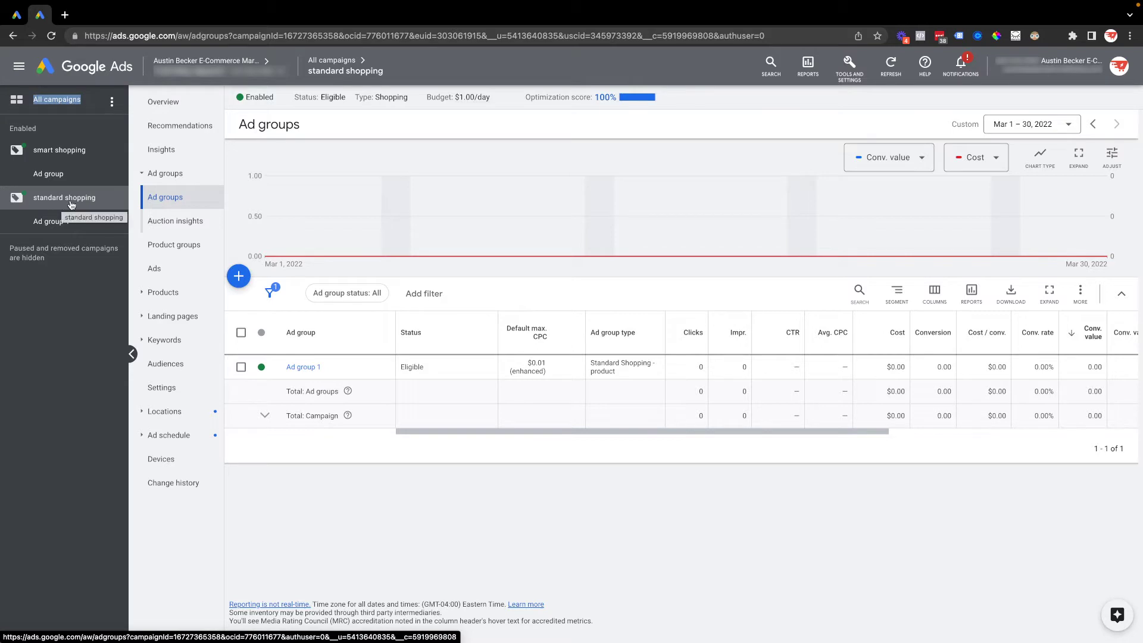
Step: In standard shopping's Additional settings, open the Inventory filter and select No filter
left_click(183, 396)
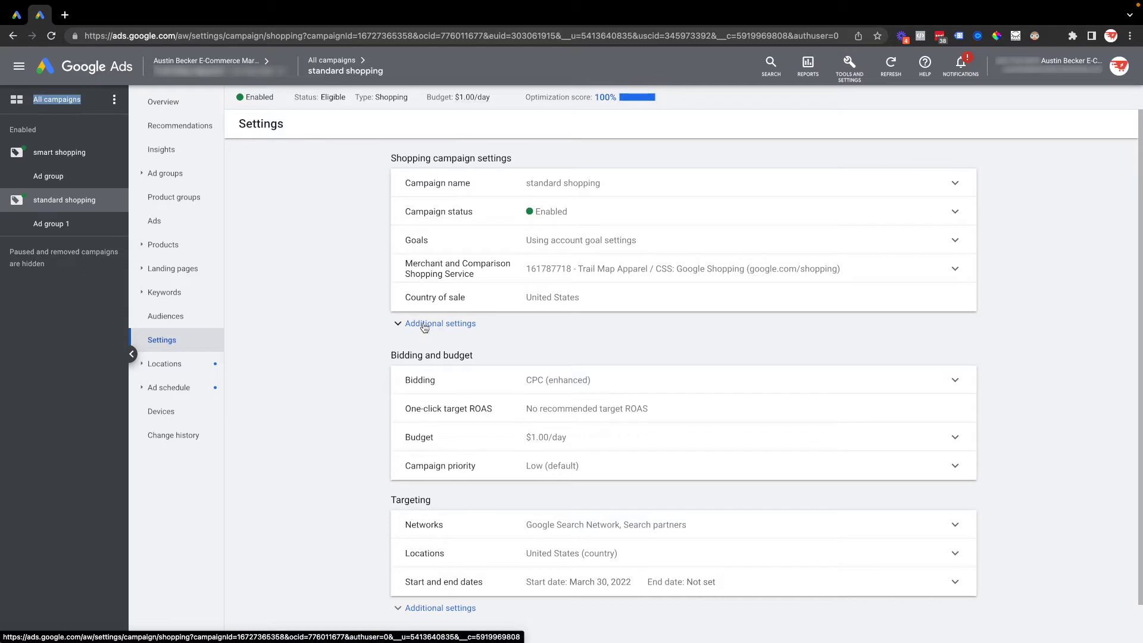
left_click(424, 325)
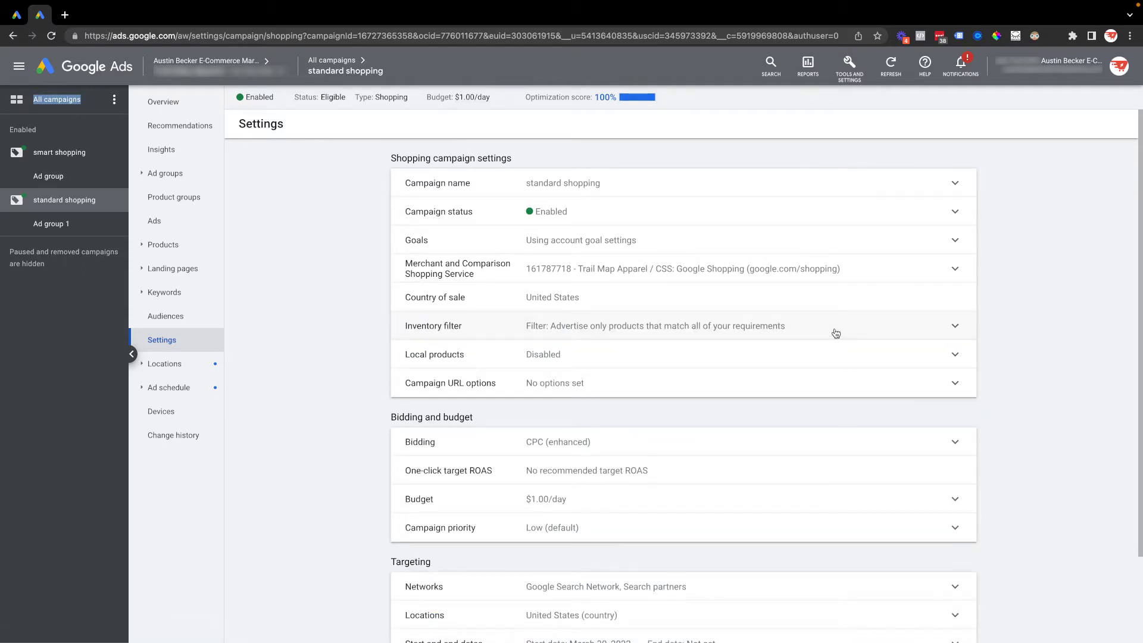
left_click(487, 329)
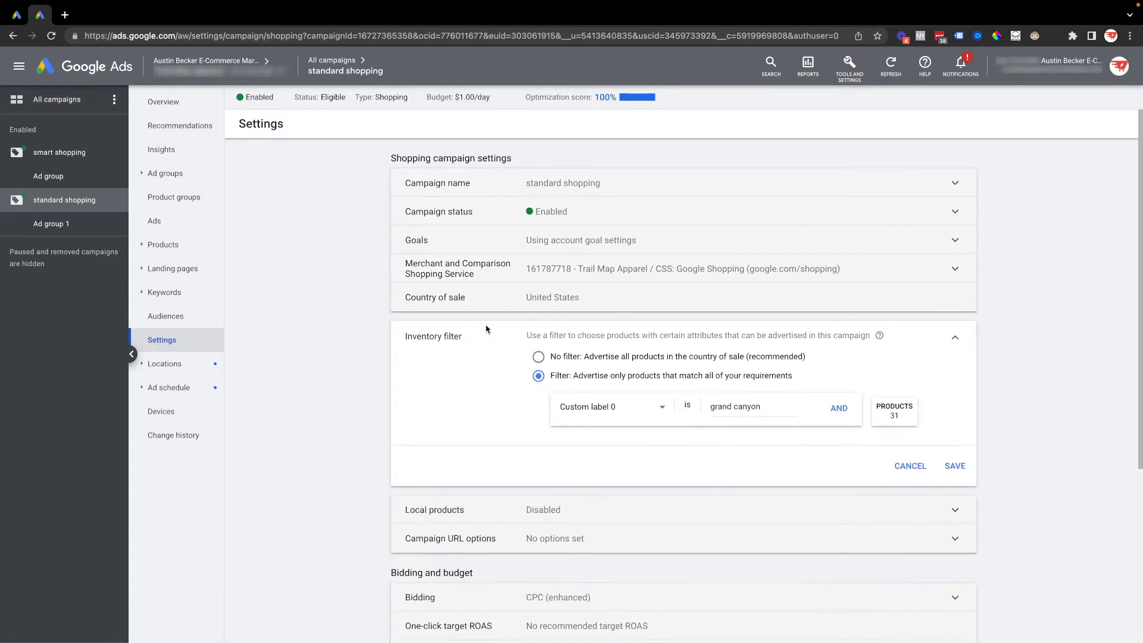
left_click(538, 358)
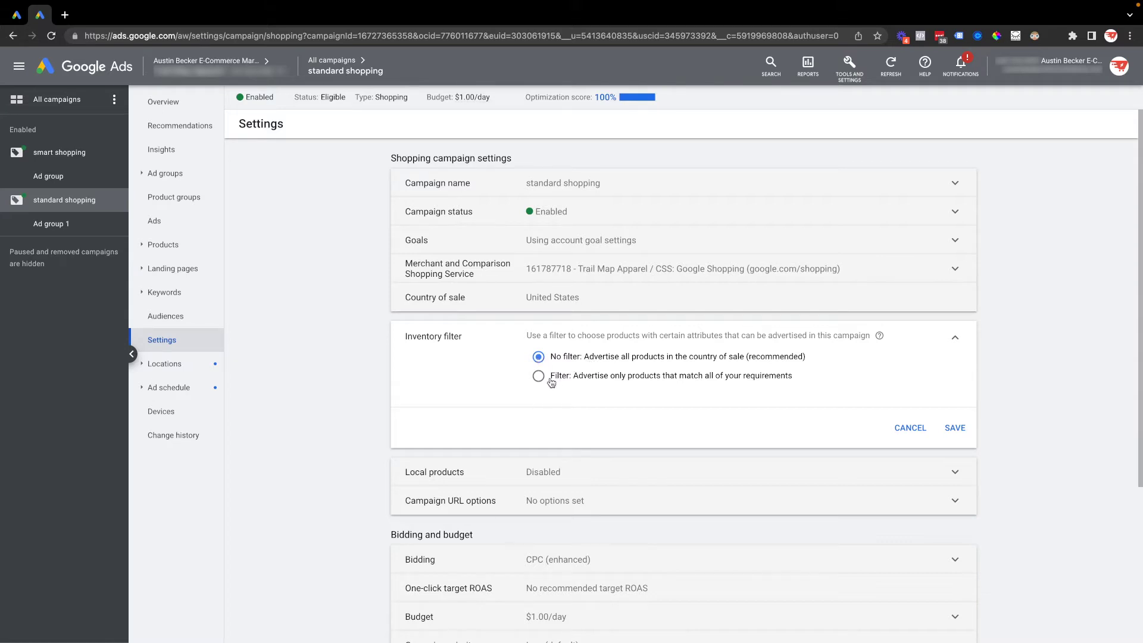
Step: Set the inventory filter to Custom label 0 is 'grand canyon' (31 products) and save
left_click(546, 378)
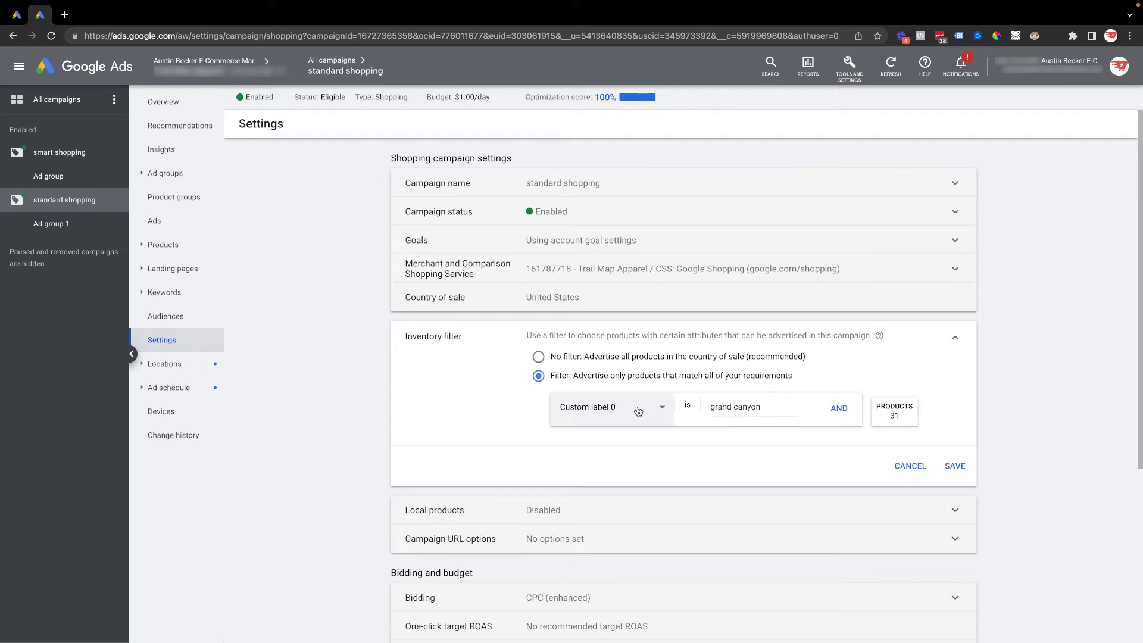
left_click(639, 411)
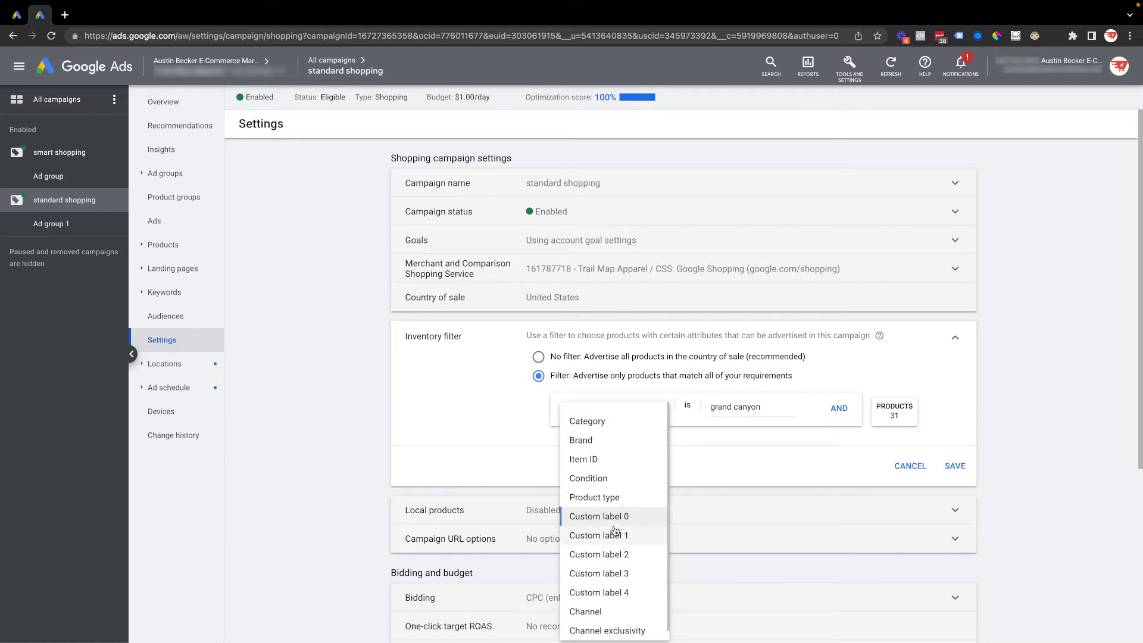
left_click(572, 440)
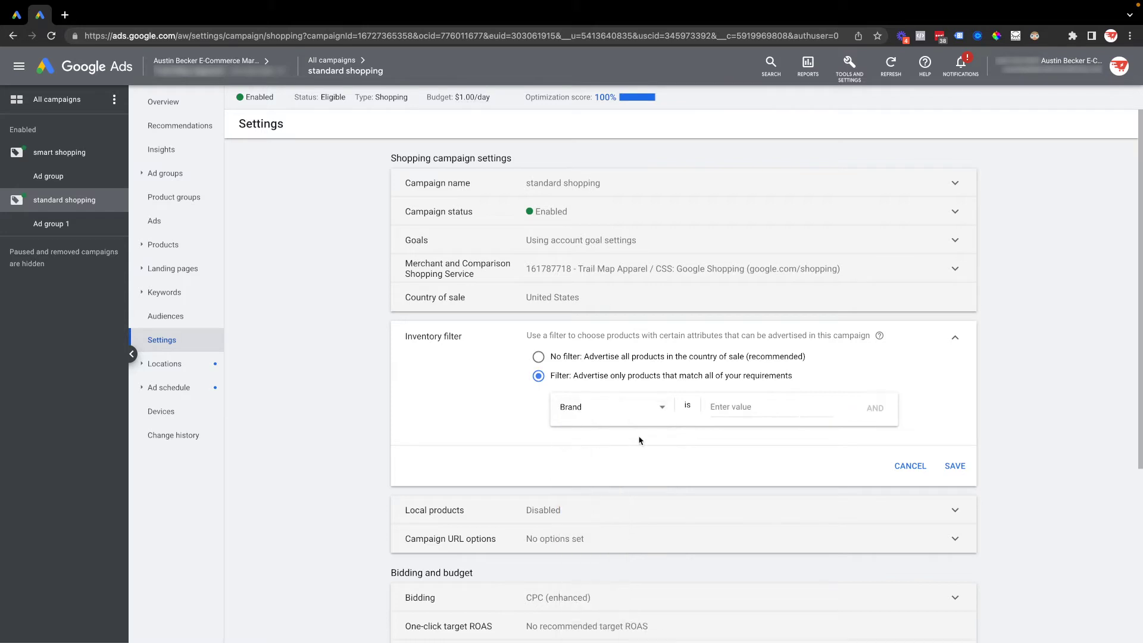
left_click(757, 407)
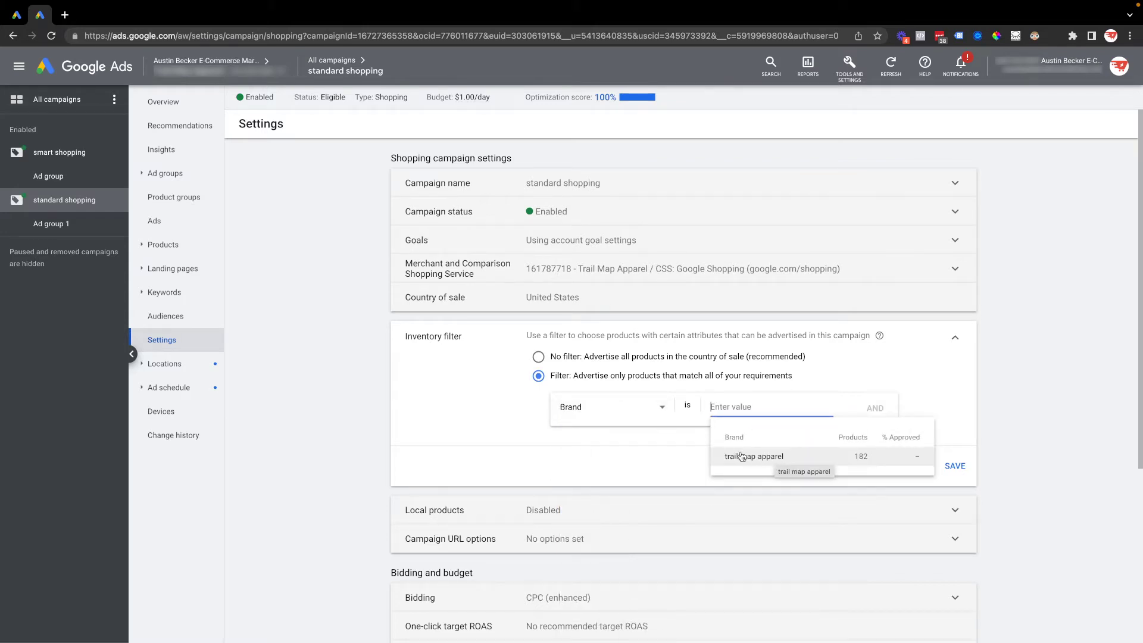
left_click(595, 408)
left_click(590, 410)
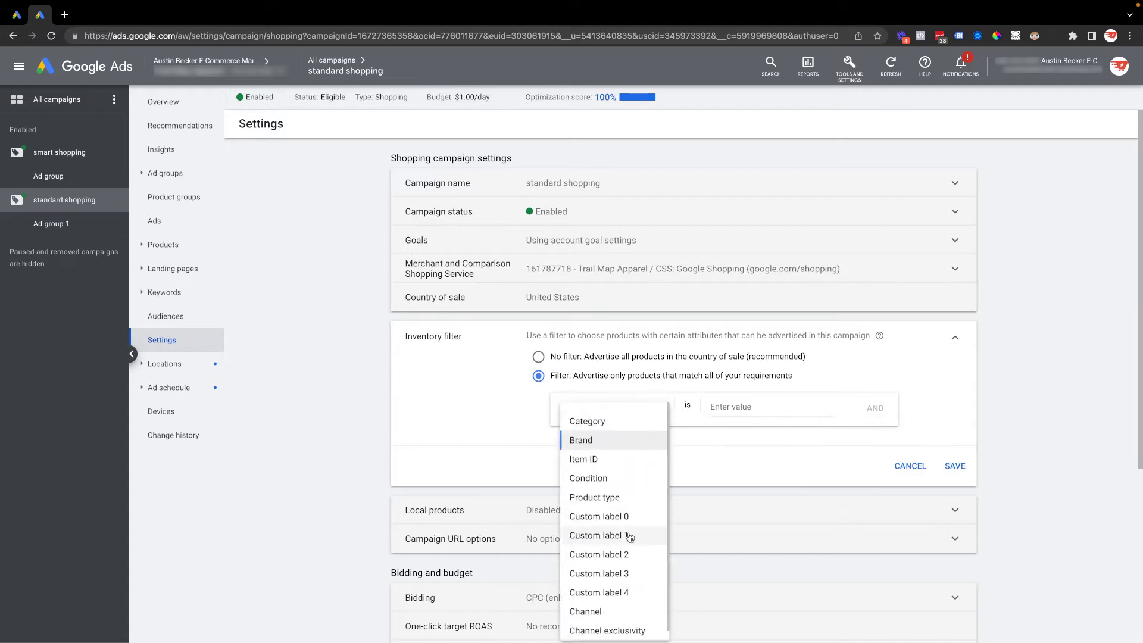
left_click(614, 516)
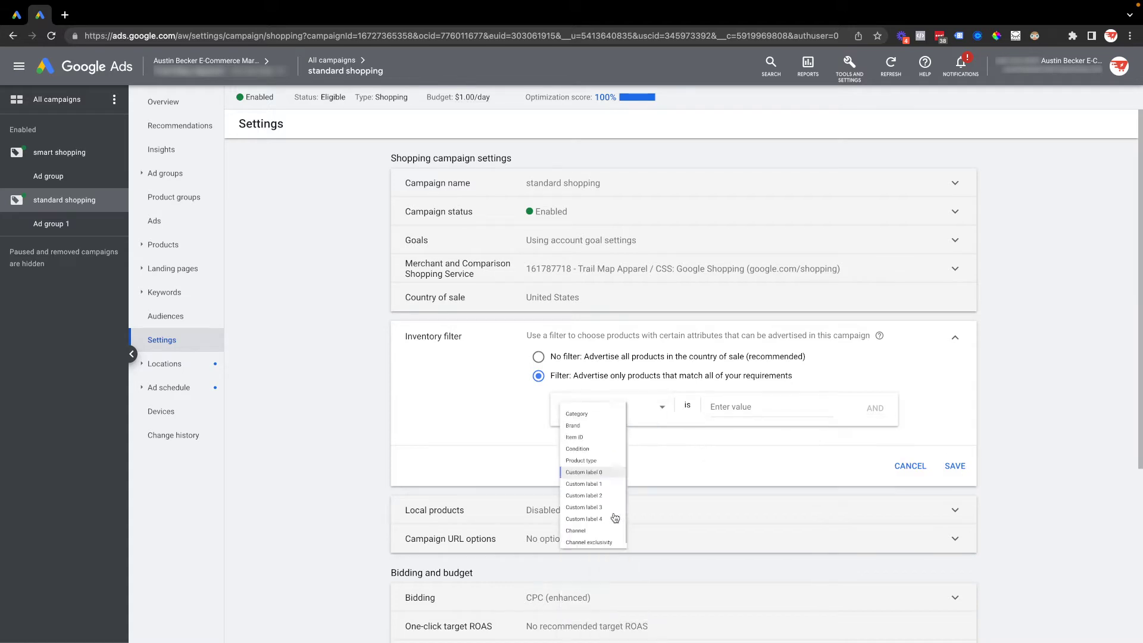
left_click(728, 408)
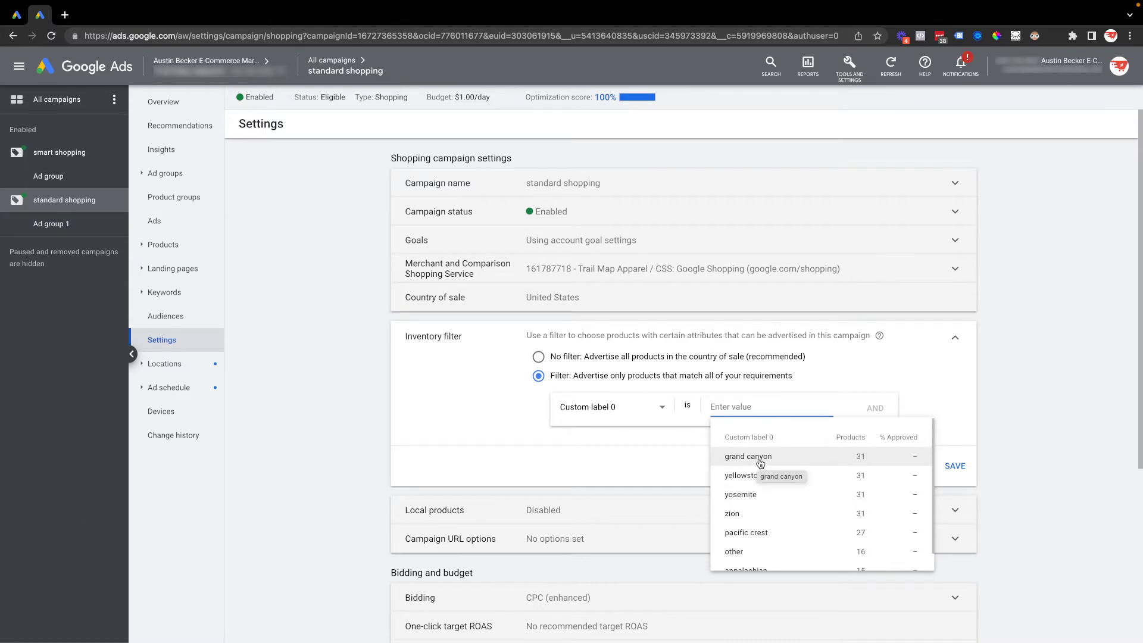
left_click(758, 461)
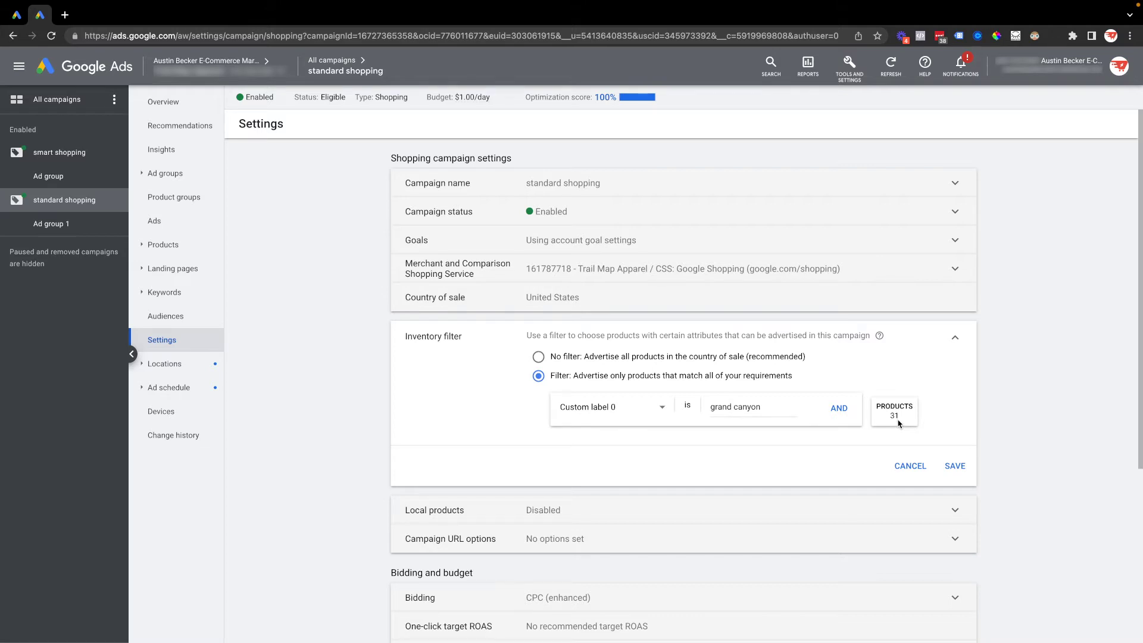
left_click(955, 467)
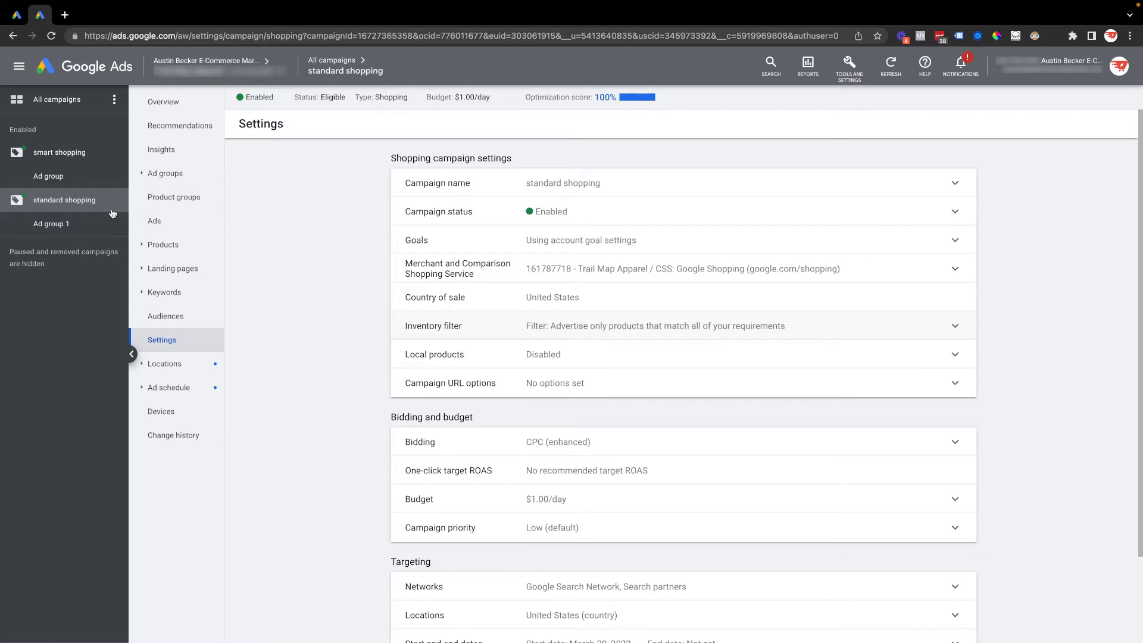
left_click(59, 224)
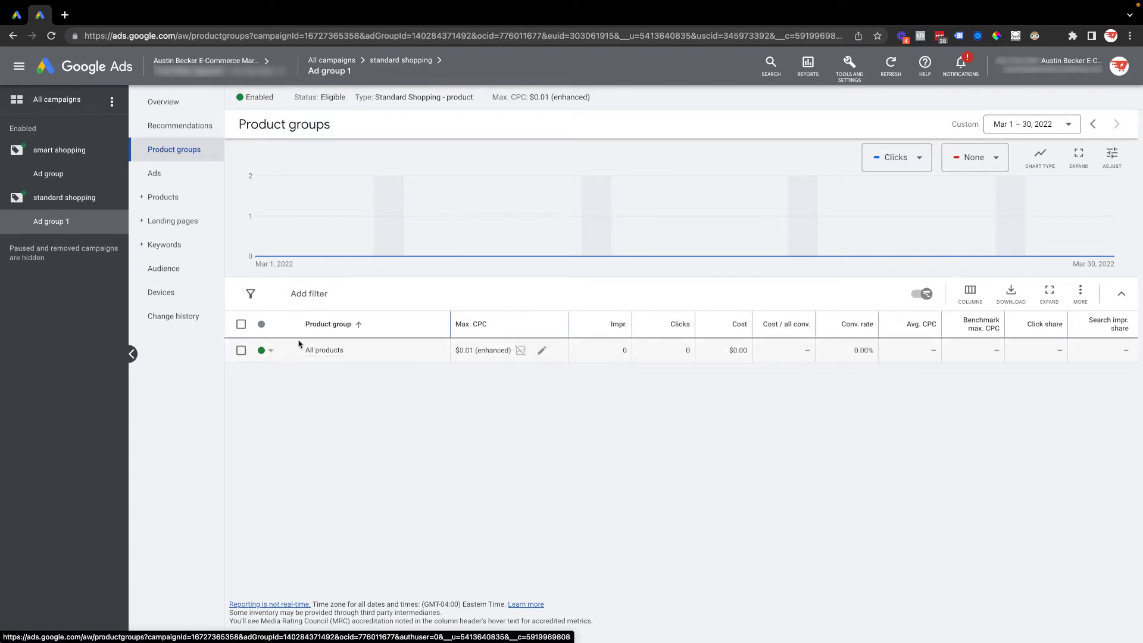
mouse_move(329, 356)
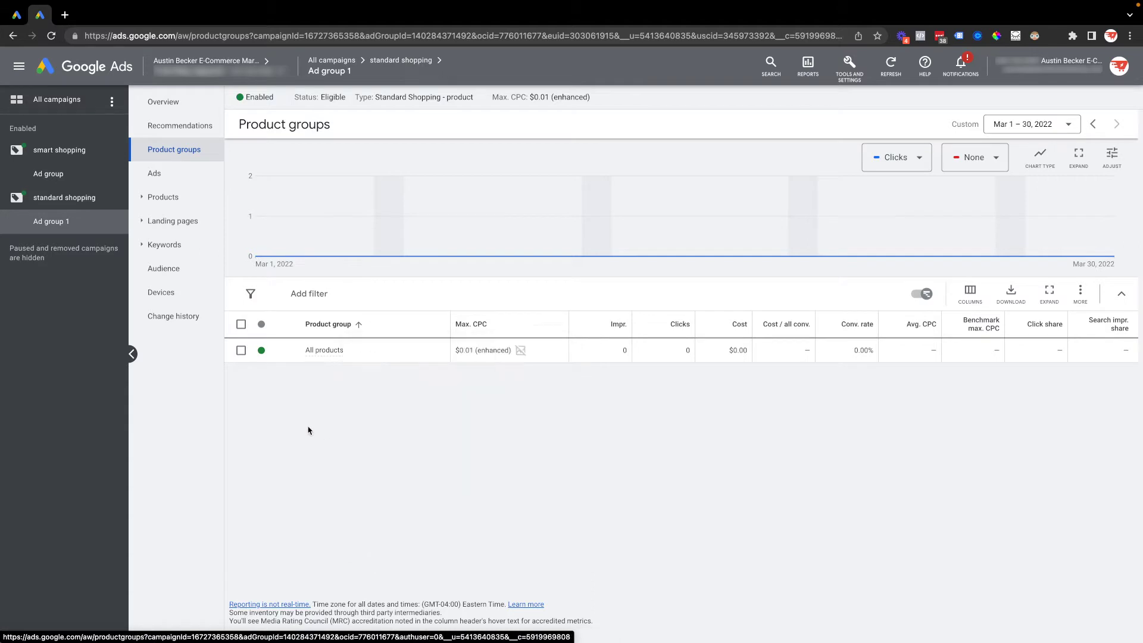
left_click(439, 352)
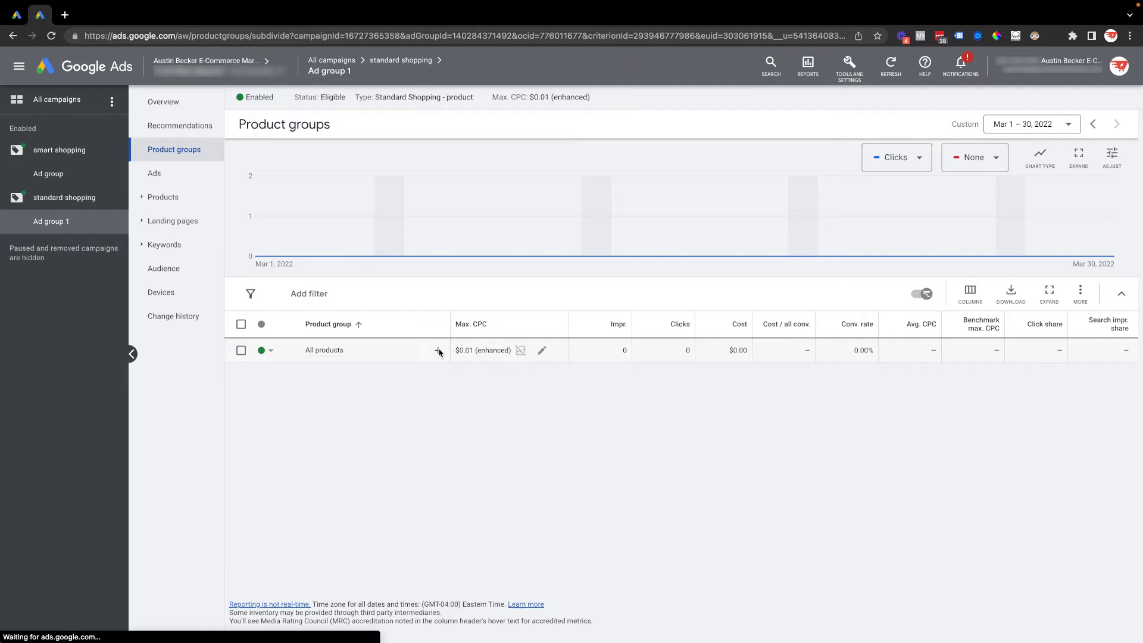
left_click(477, 171)
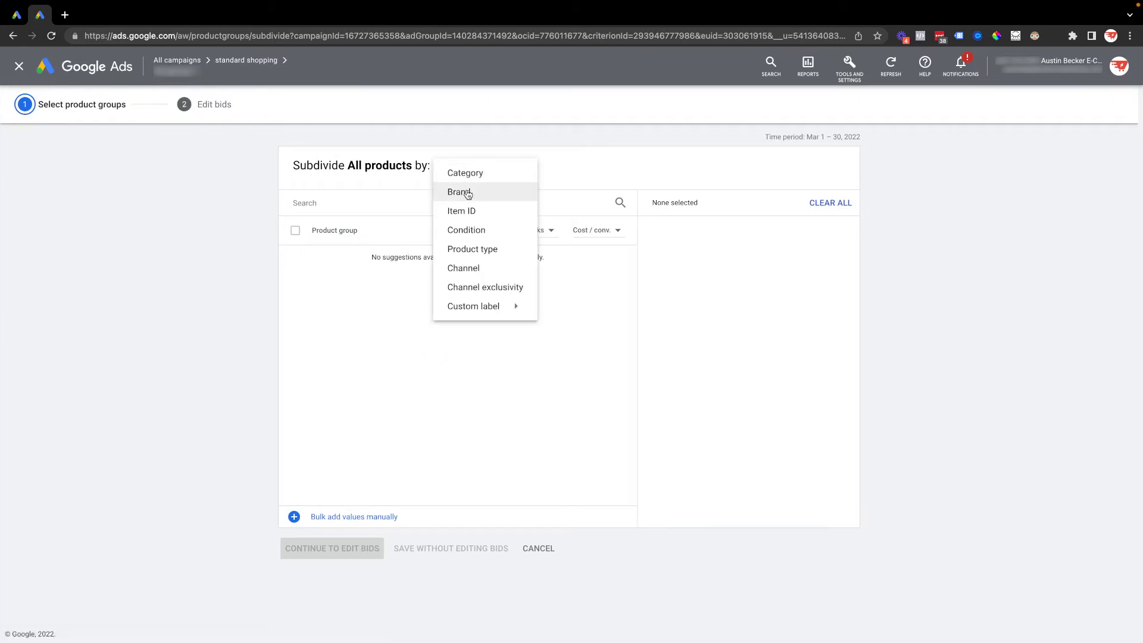
left_click(463, 210)
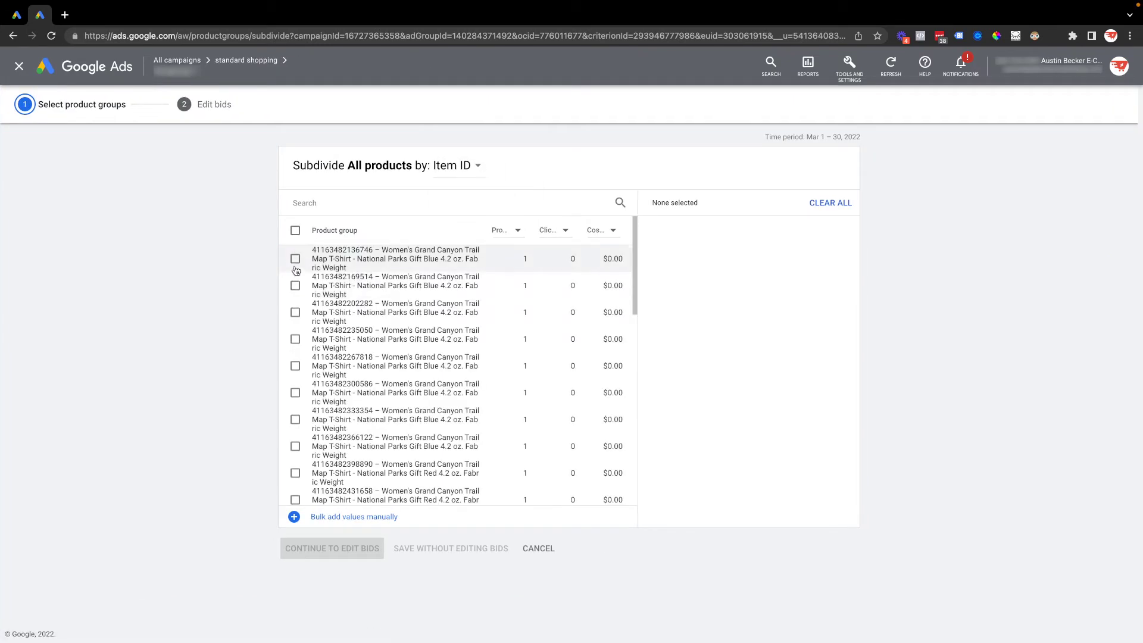
left_click(295, 259)
left_click(406, 546)
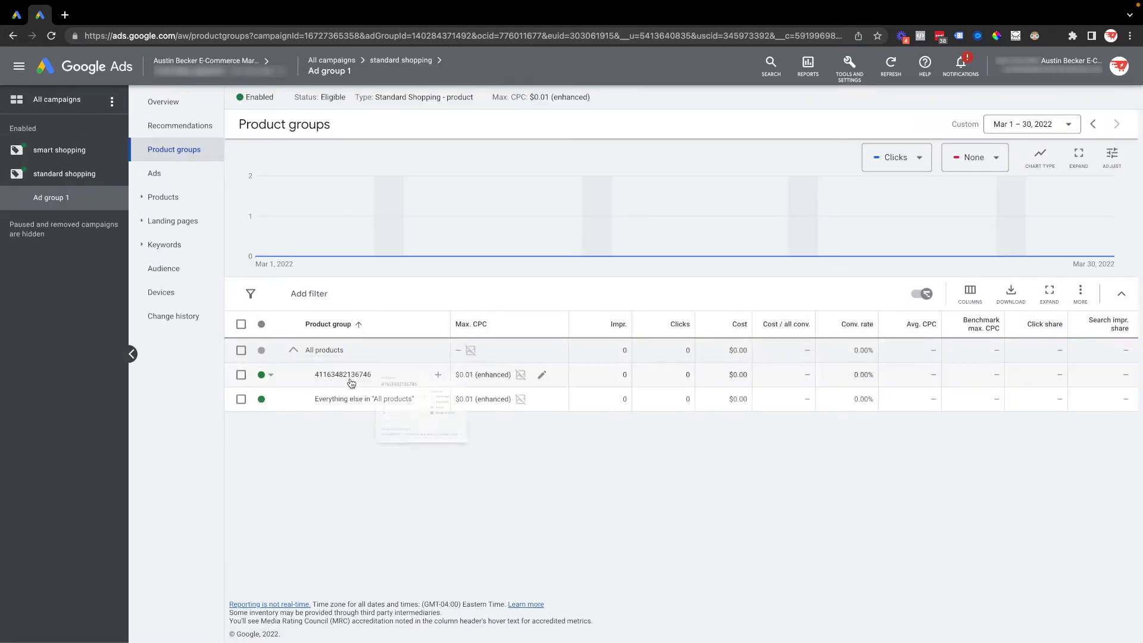
mouse_move(351, 381)
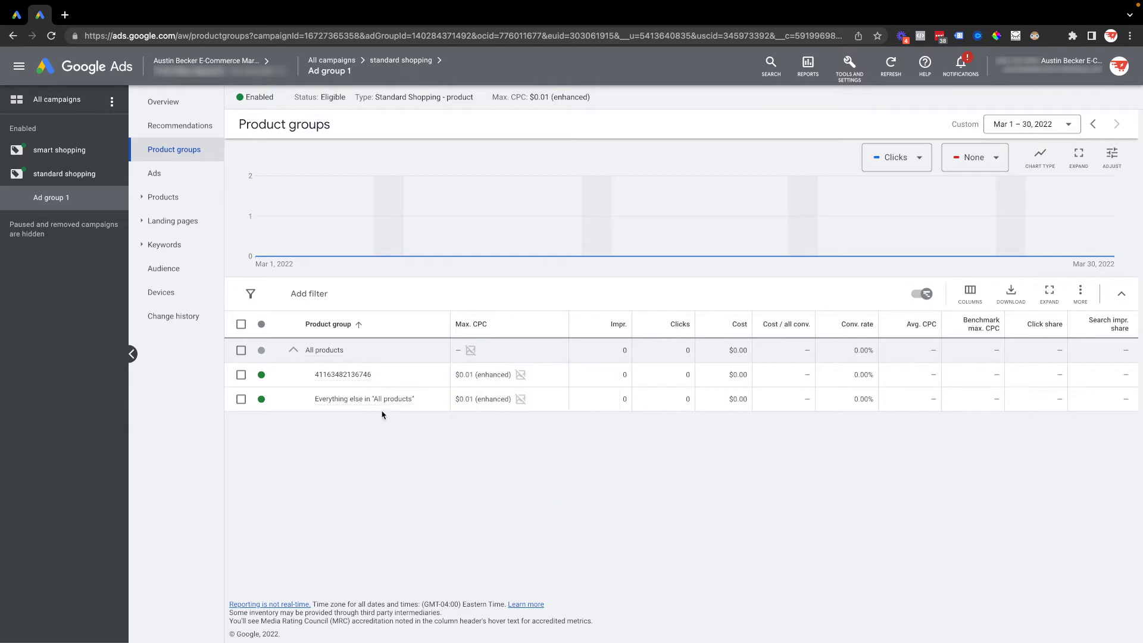
Step: Open standard shopping's Settings and view its inventory filter: Custom label 0 is 'grand canyon'
mouse_move(370, 403)
left_click(72, 174)
left_click(176, 343)
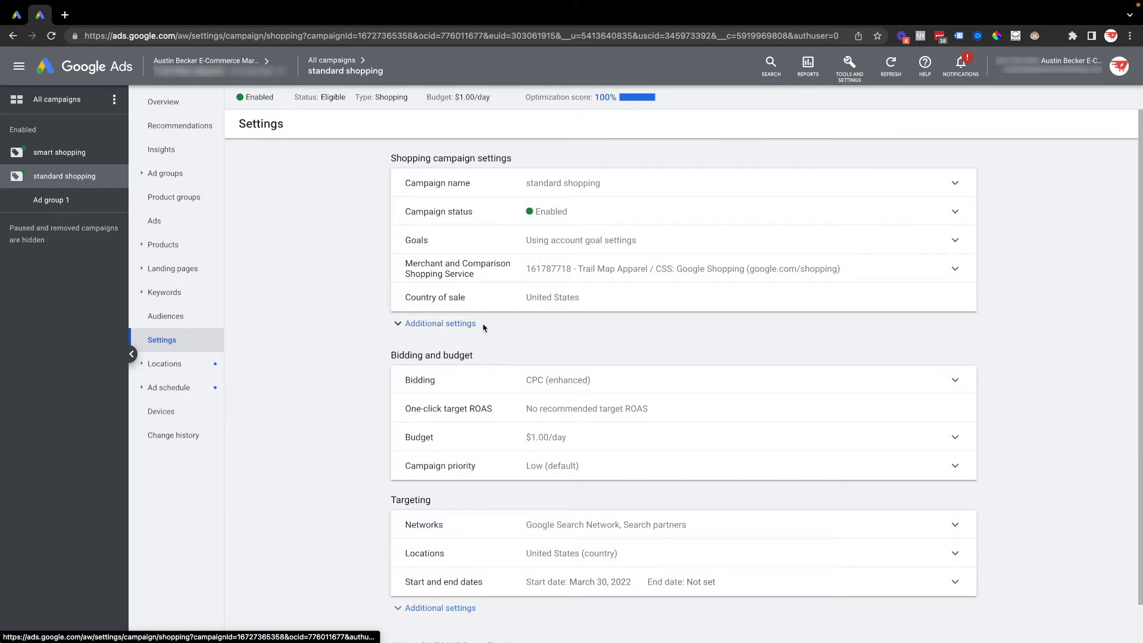
left_click(465, 325)
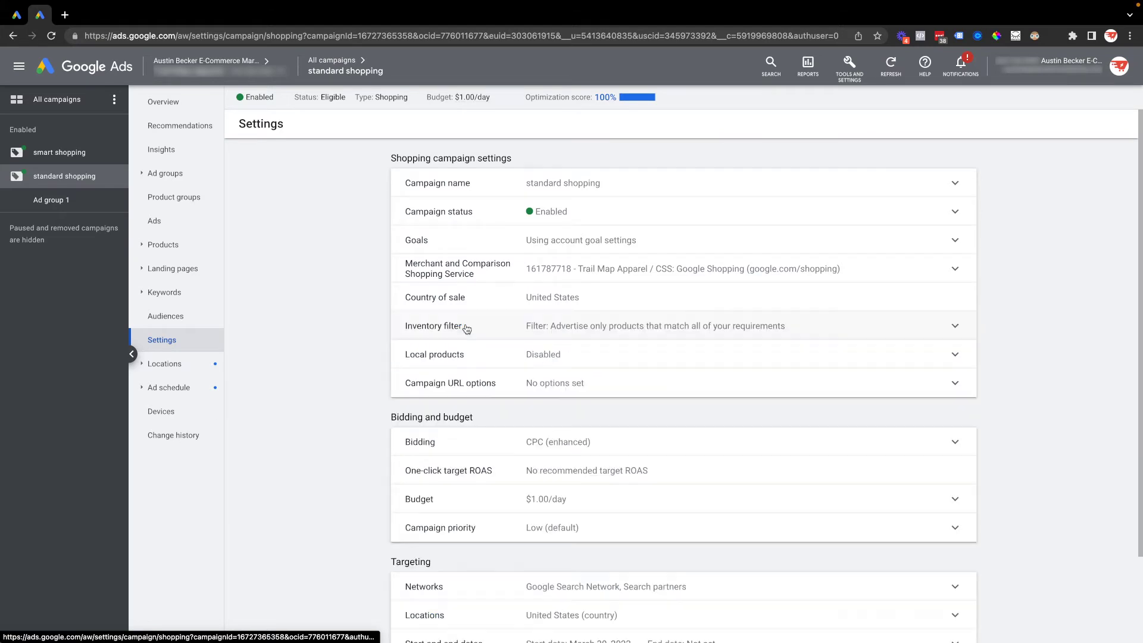
left_click(646, 331)
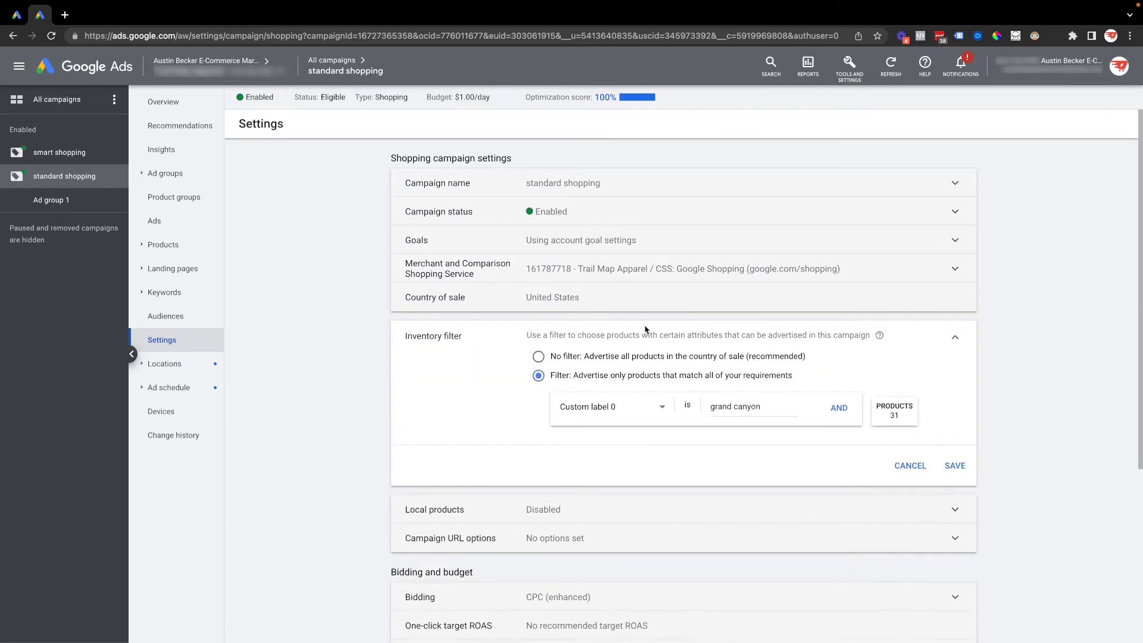
Step: Open the smart shopping campaign's settings, then its Ad group product groups
left_click(63, 153)
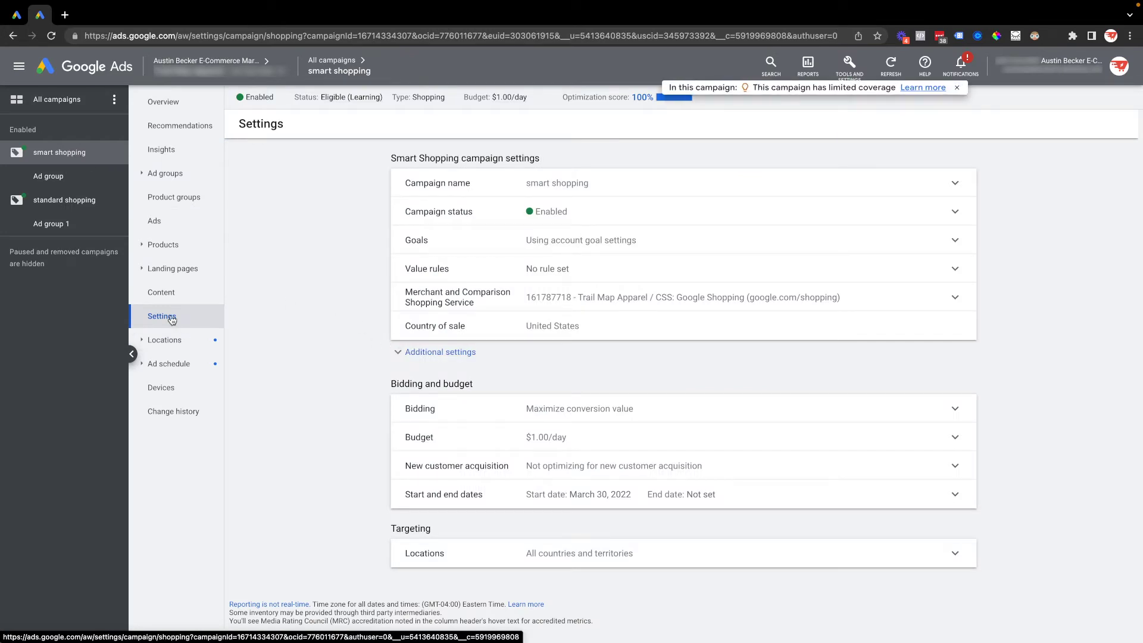
left_click(454, 354)
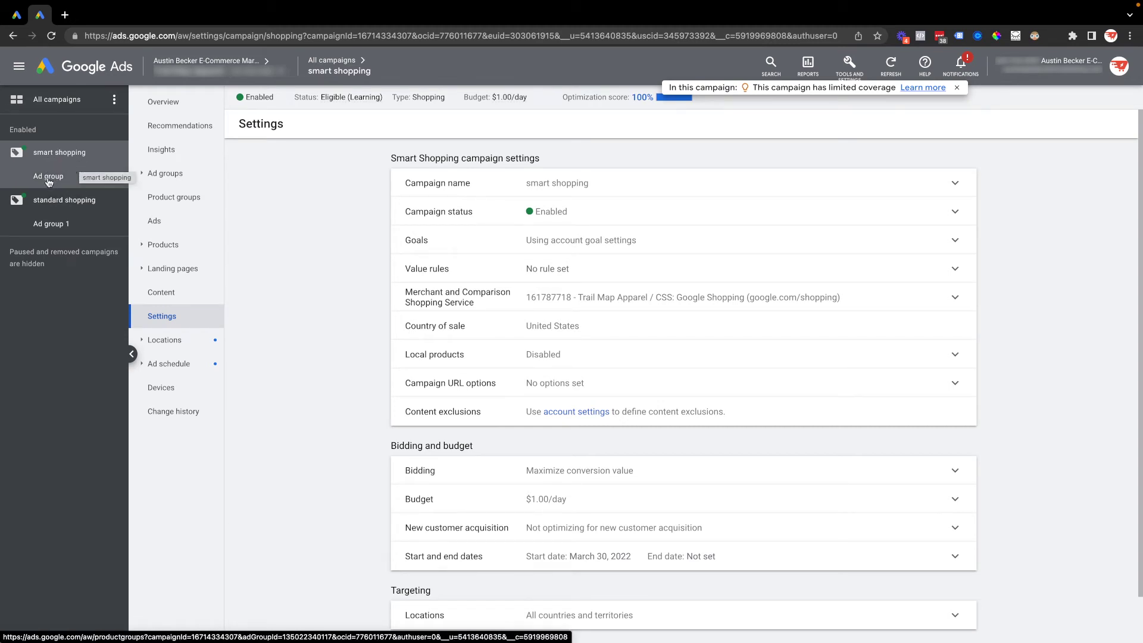
left_click(50, 178)
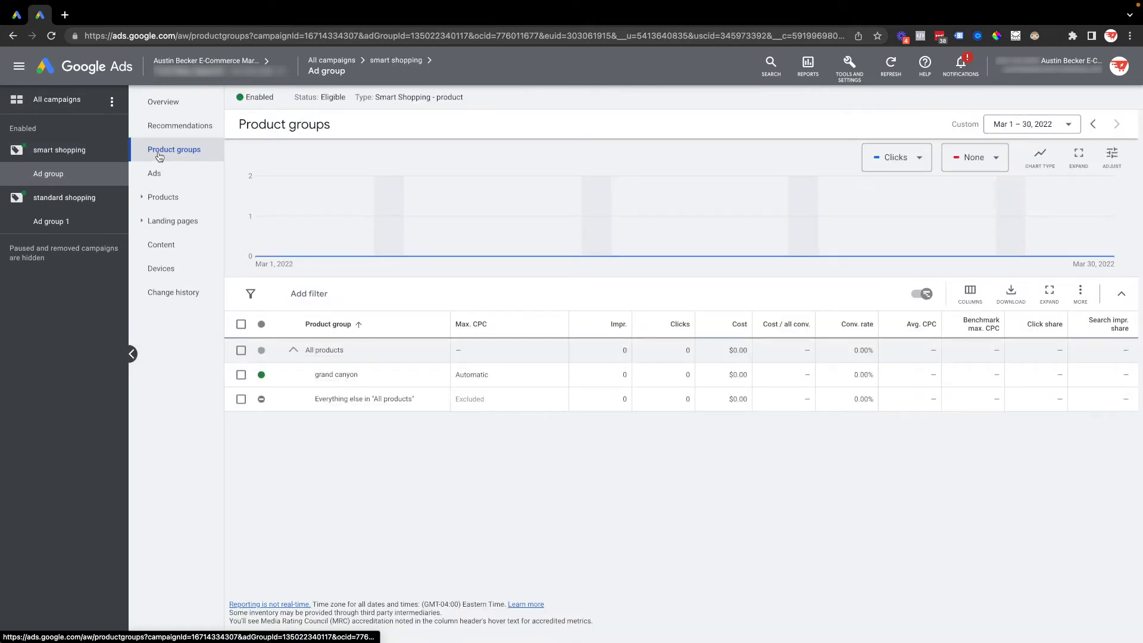
Step: Clear the 'grand canyon' subdivision and save, leaving a single All products group of 182 products
left_click(437, 374)
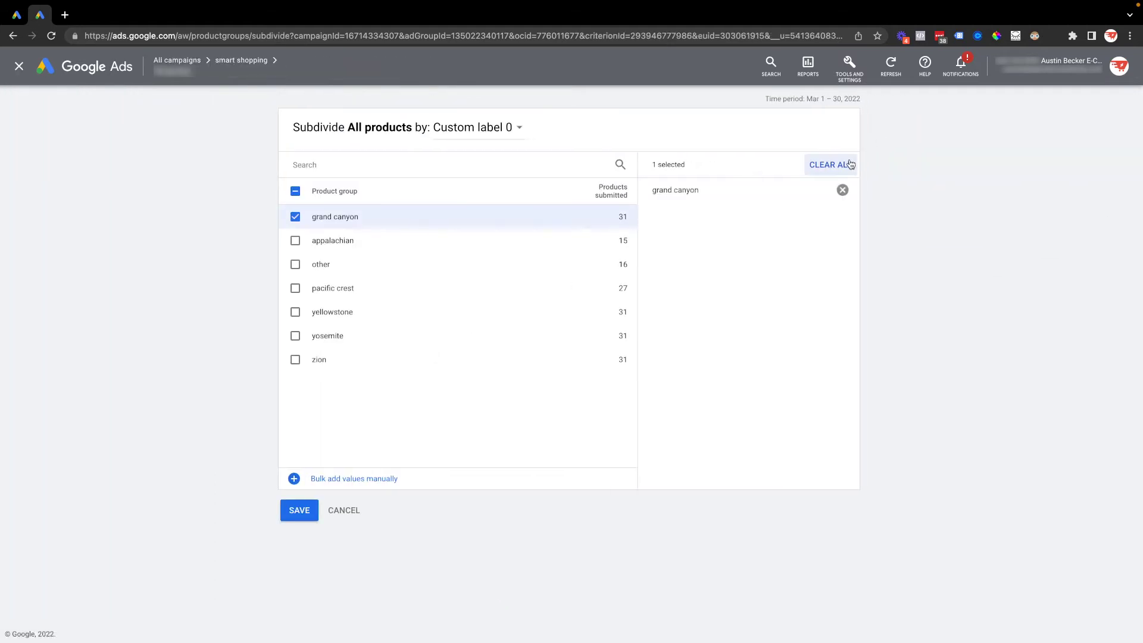
left_click(830, 165)
left_click(302, 508)
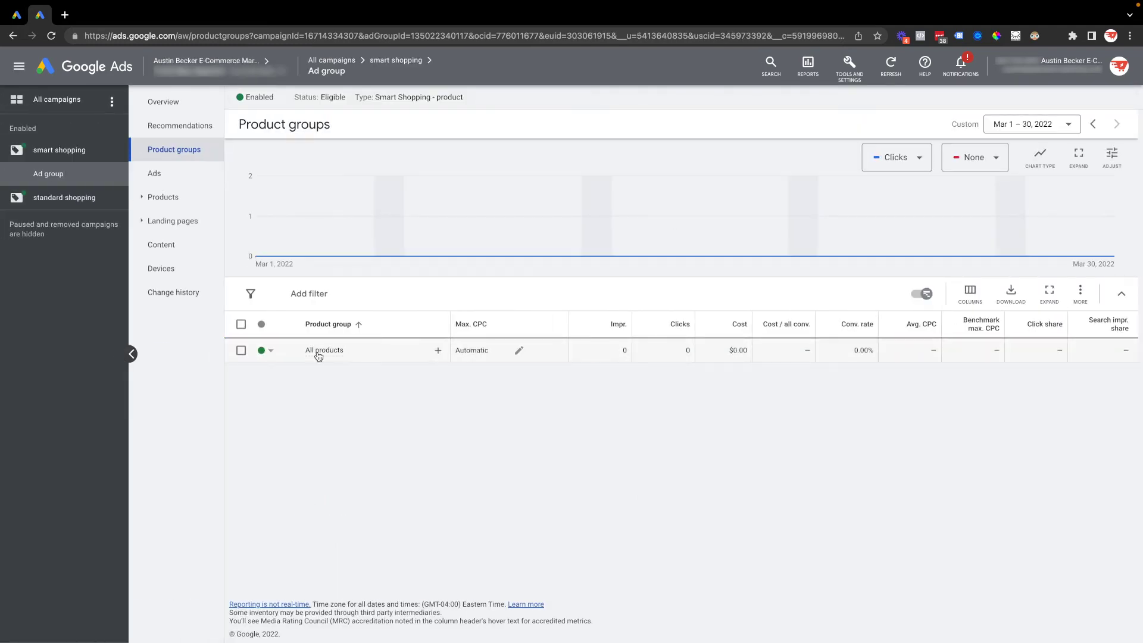
mouse_move(319, 355)
Step: Subdivide All products by Custom label 0, selecting all seven label values, and save
left_click(438, 352)
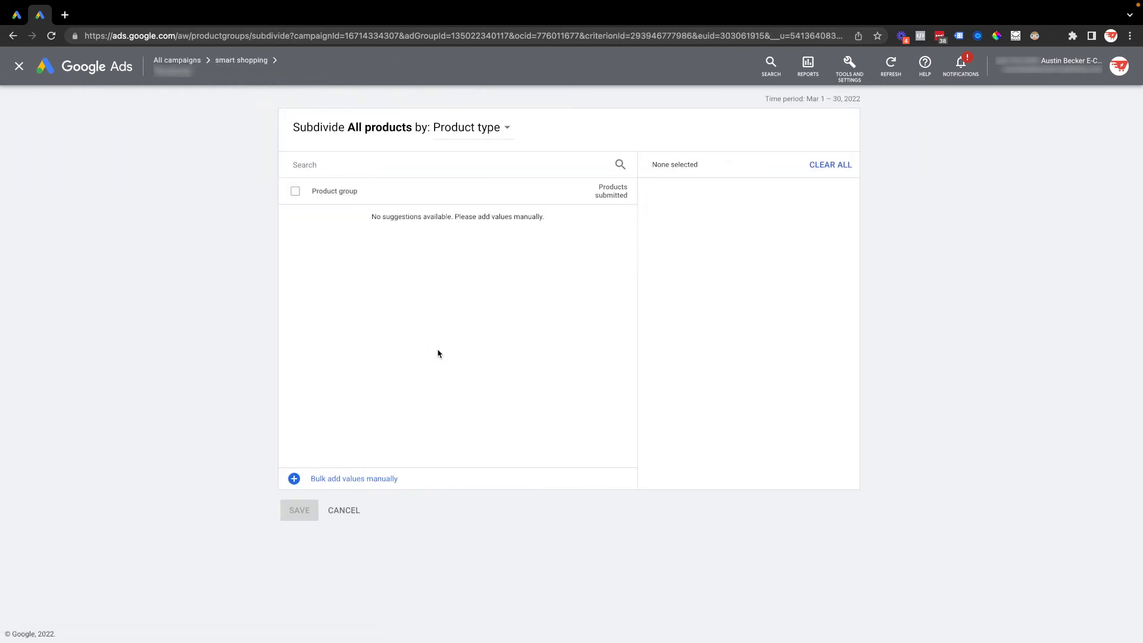
left_click(487, 131)
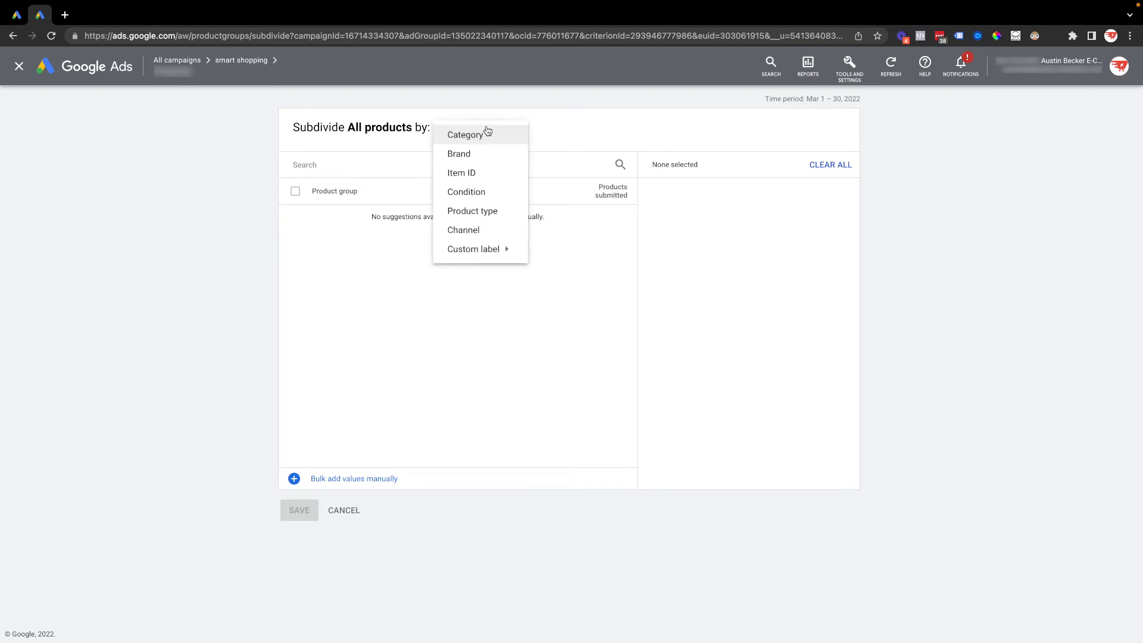
mouse_move(495, 251)
left_click(581, 257)
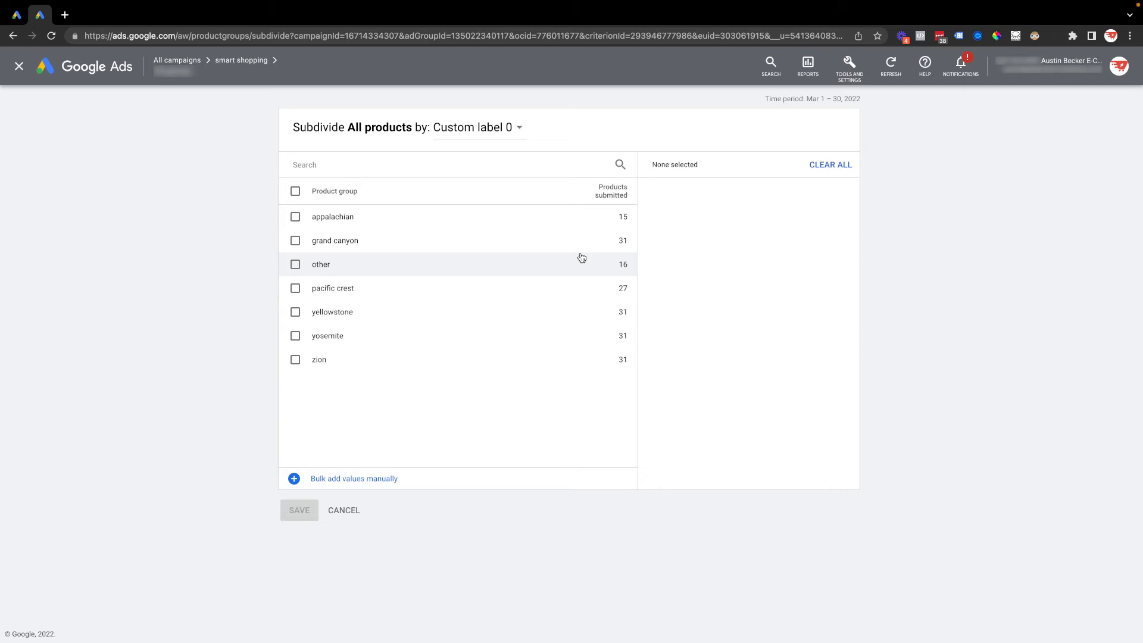
left_click(295, 191)
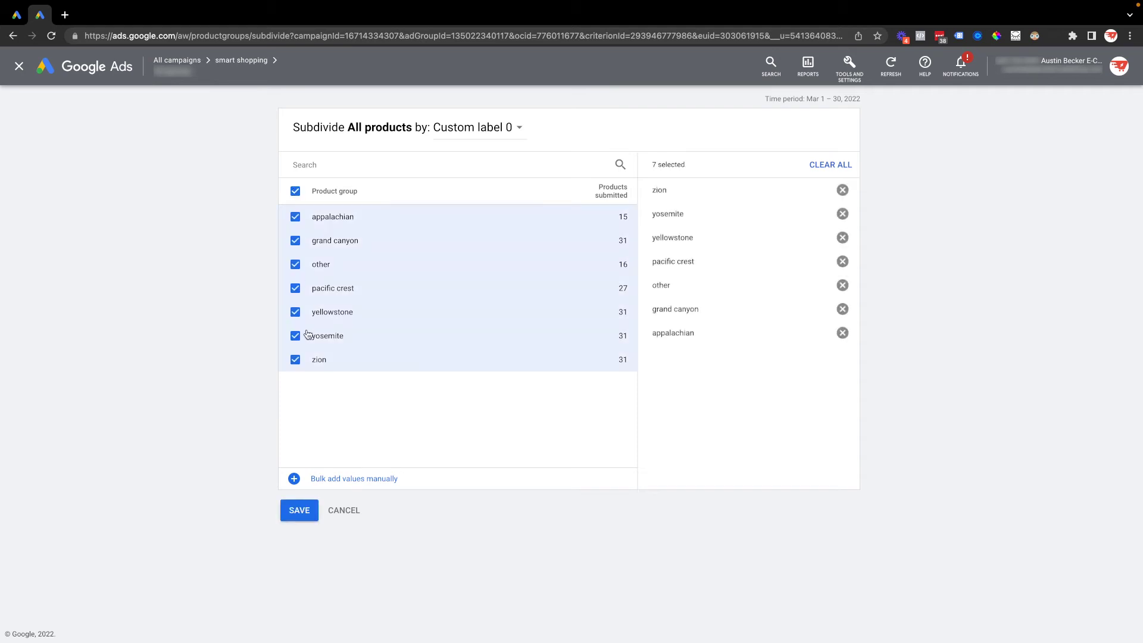
left_click(300, 511)
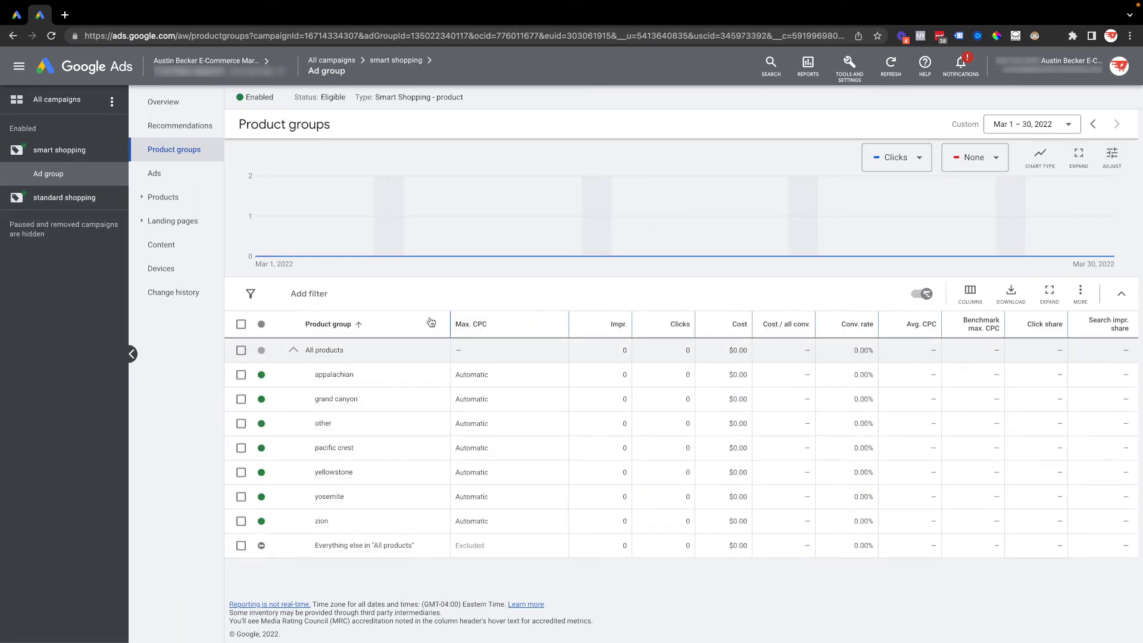
Step: Set the 'pacific crest' and 'yellowstone' product groups' Max. CPC to Excluded
mouse_move(341, 375)
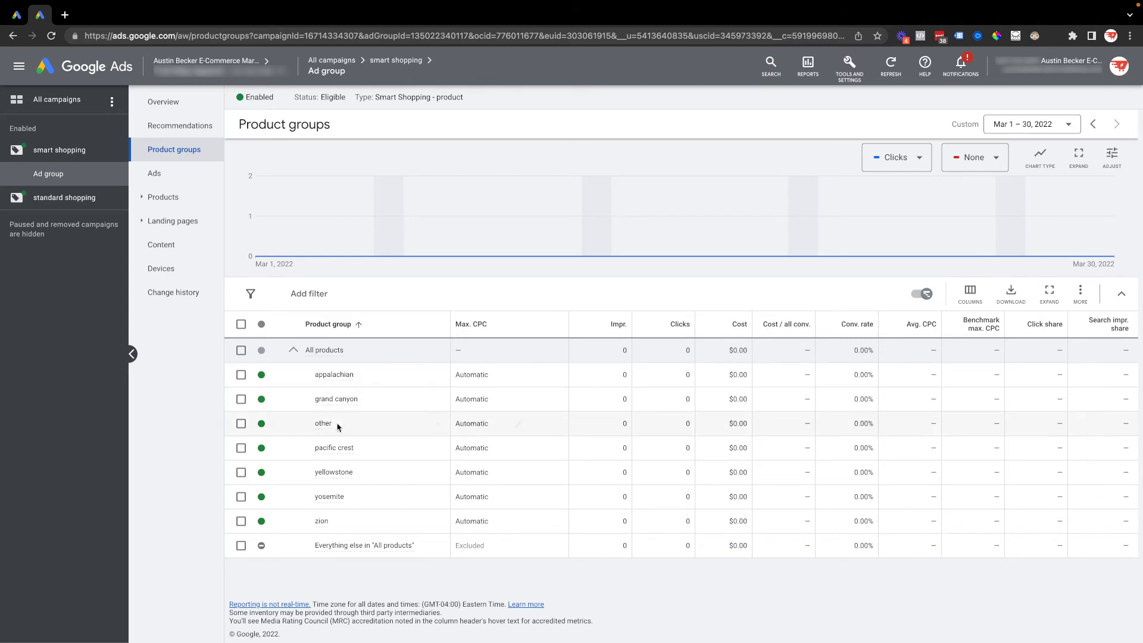
mouse_move(324, 425)
left_click(519, 450)
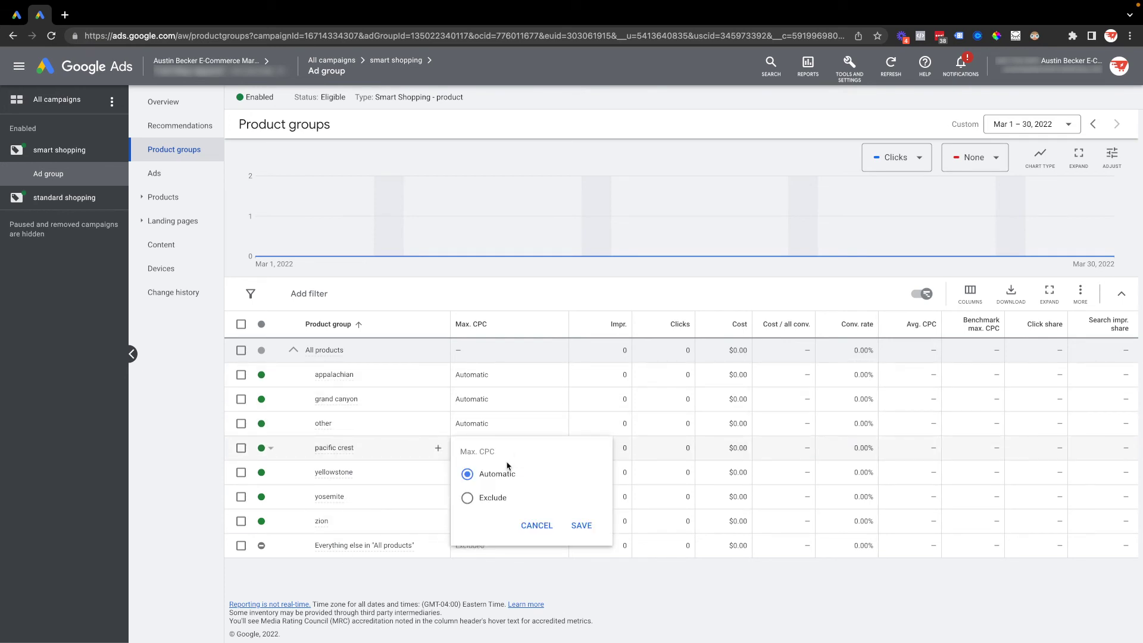
left_click(468, 500)
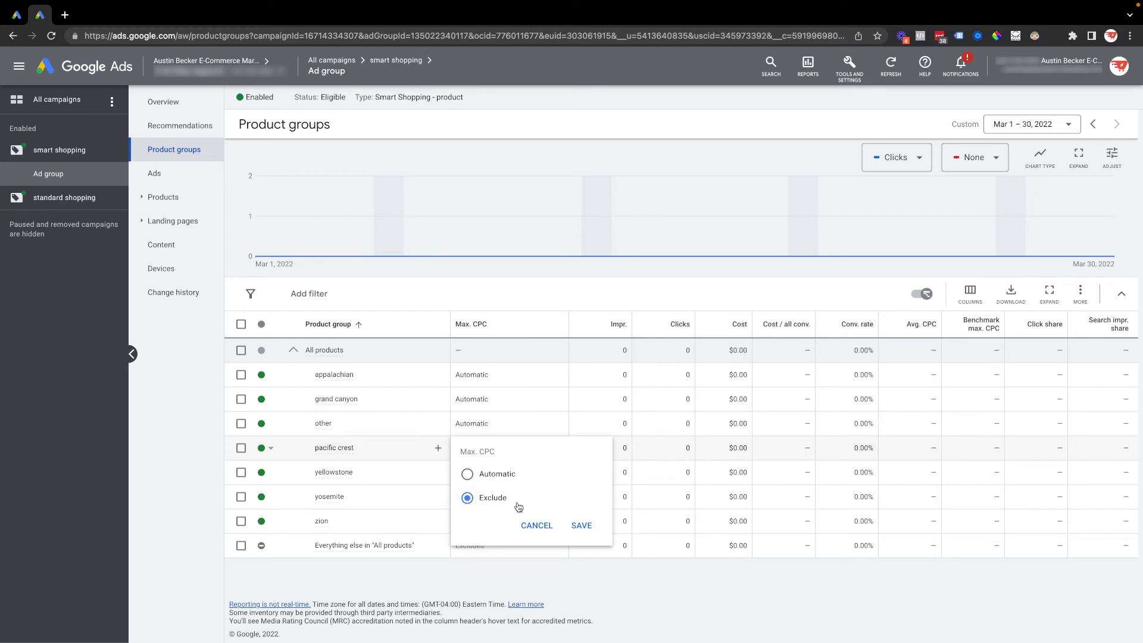
left_click(581, 525)
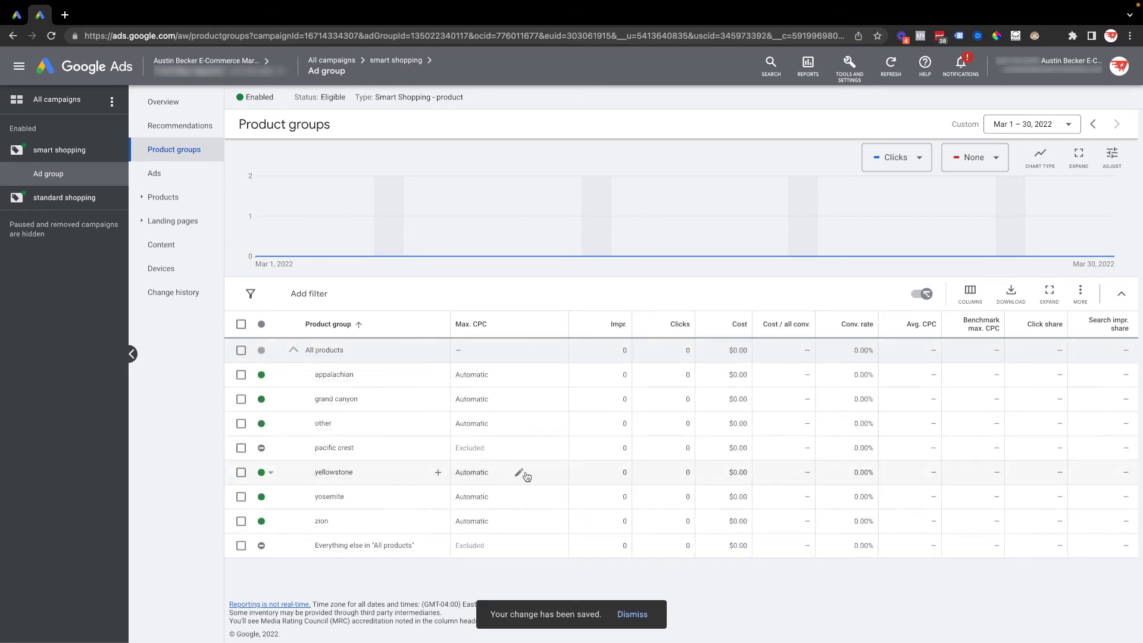
left_click(519, 473)
left_click(503, 523)
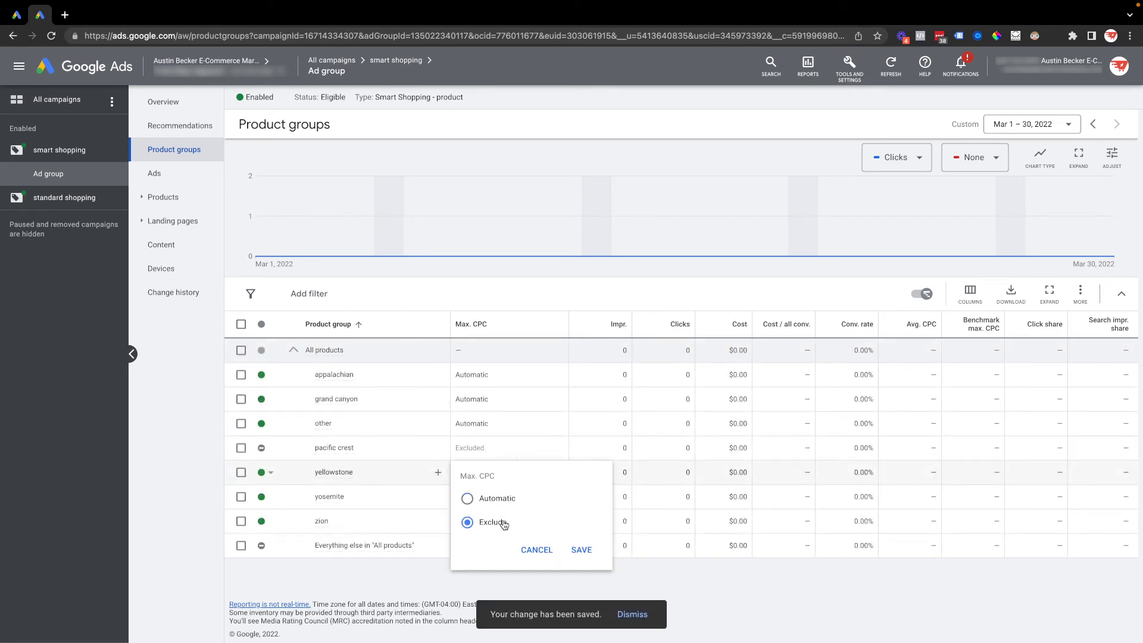
left_click(581, 549)
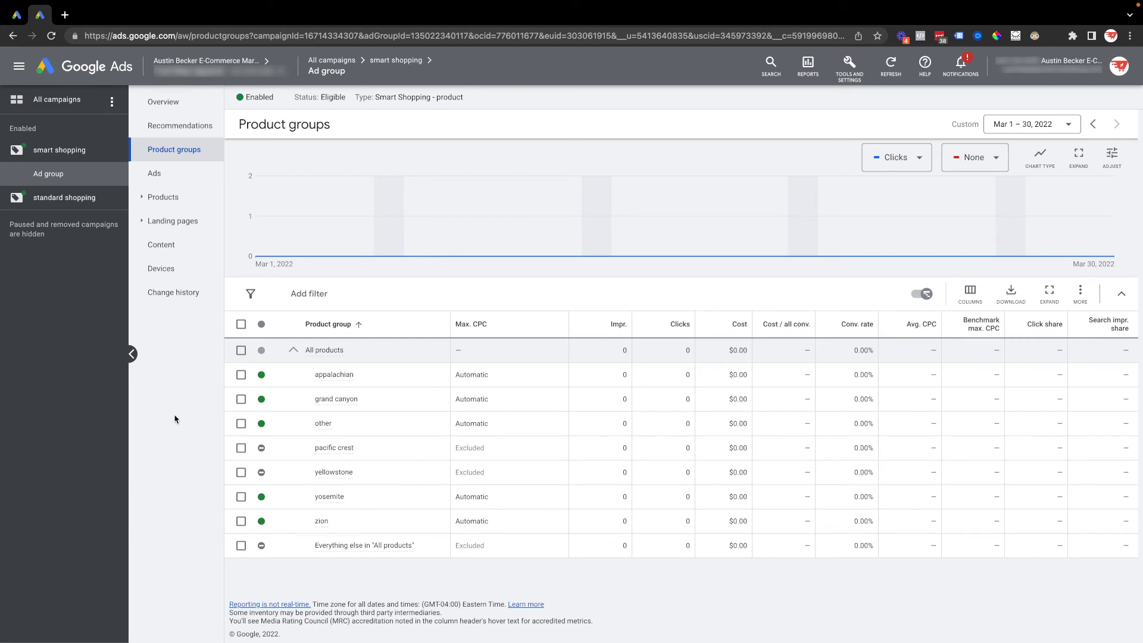
Step: Re-subdivide All products by clearing all seven label values and keeping only 'grand canyon'
left_click(441, 352)
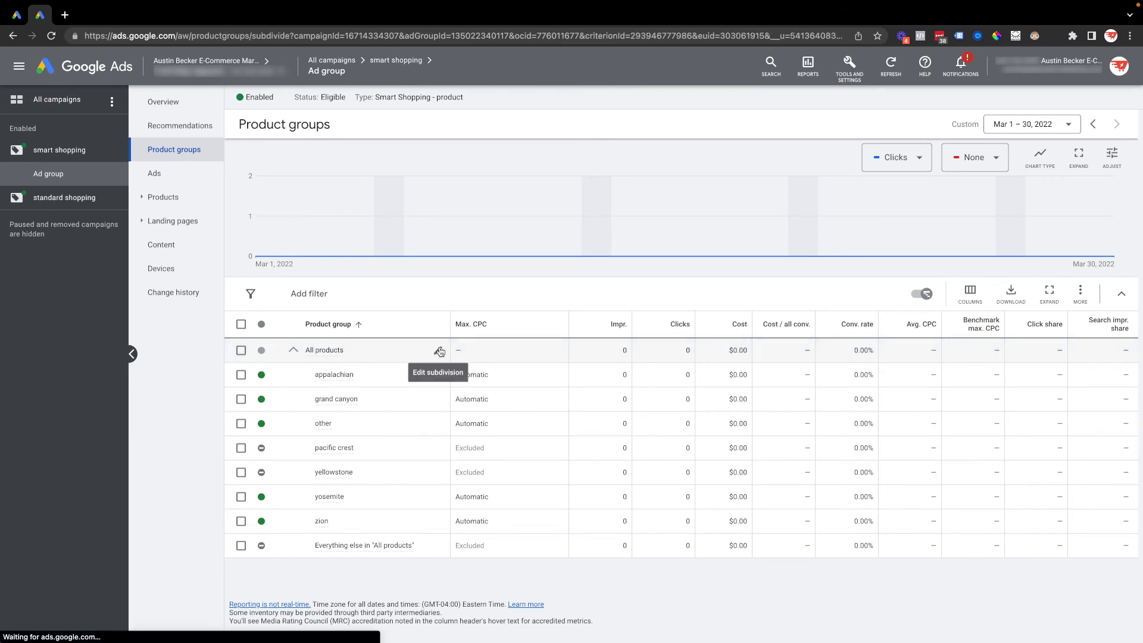
left_click(830, 164)
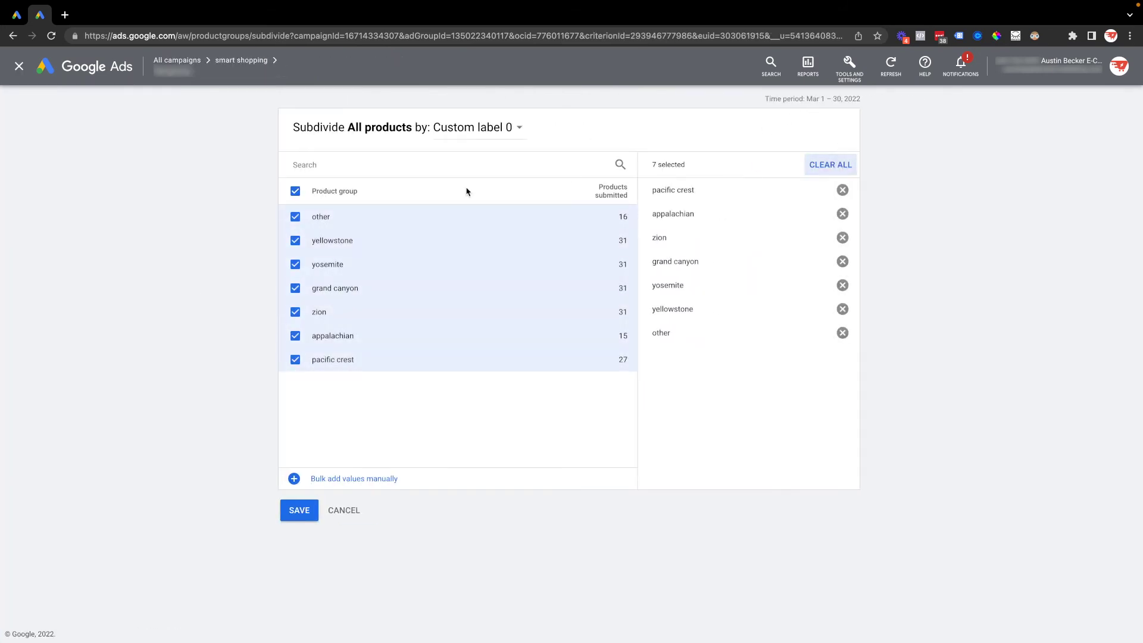
left_click(295, 288)
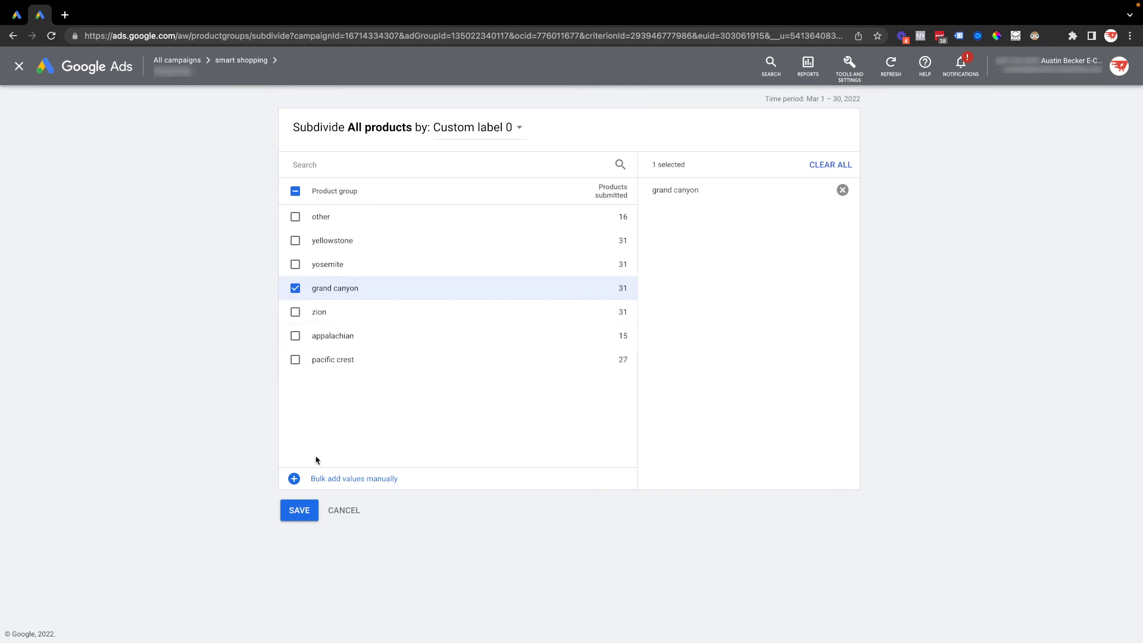
left_click(300, 509)
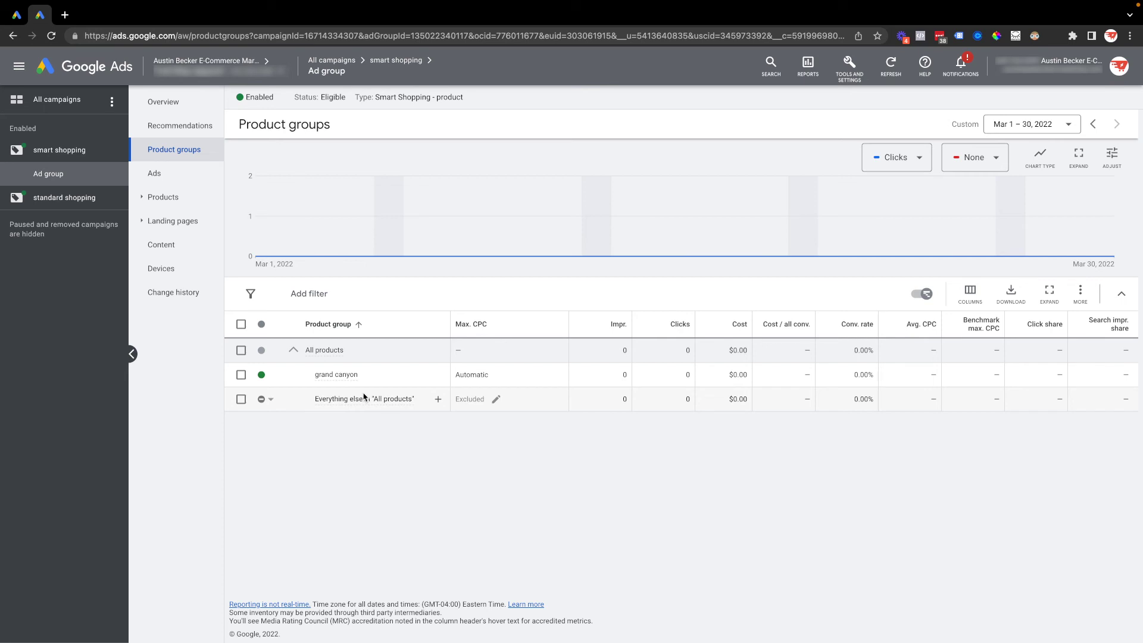
mouse_move(368, 402)
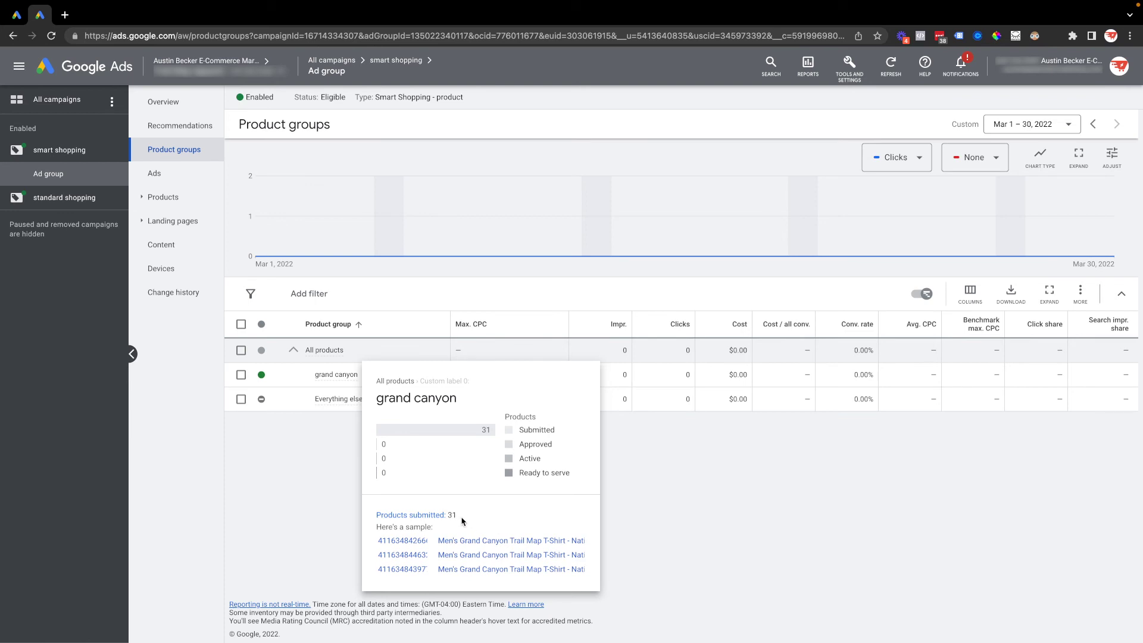
left_click_drag(461, 519, 449, 515)
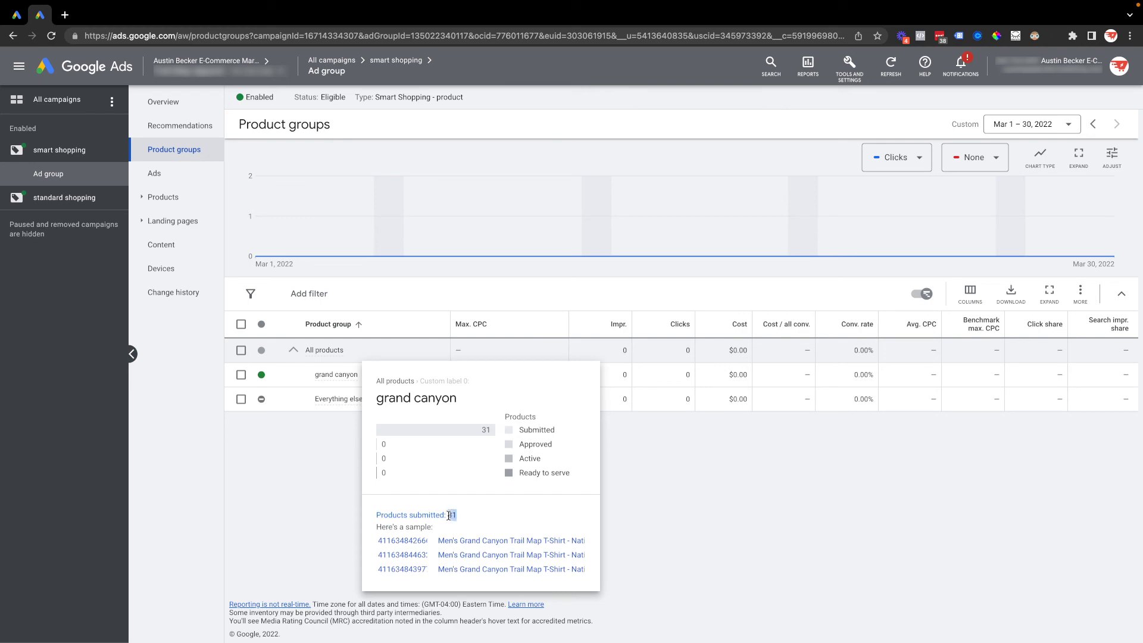